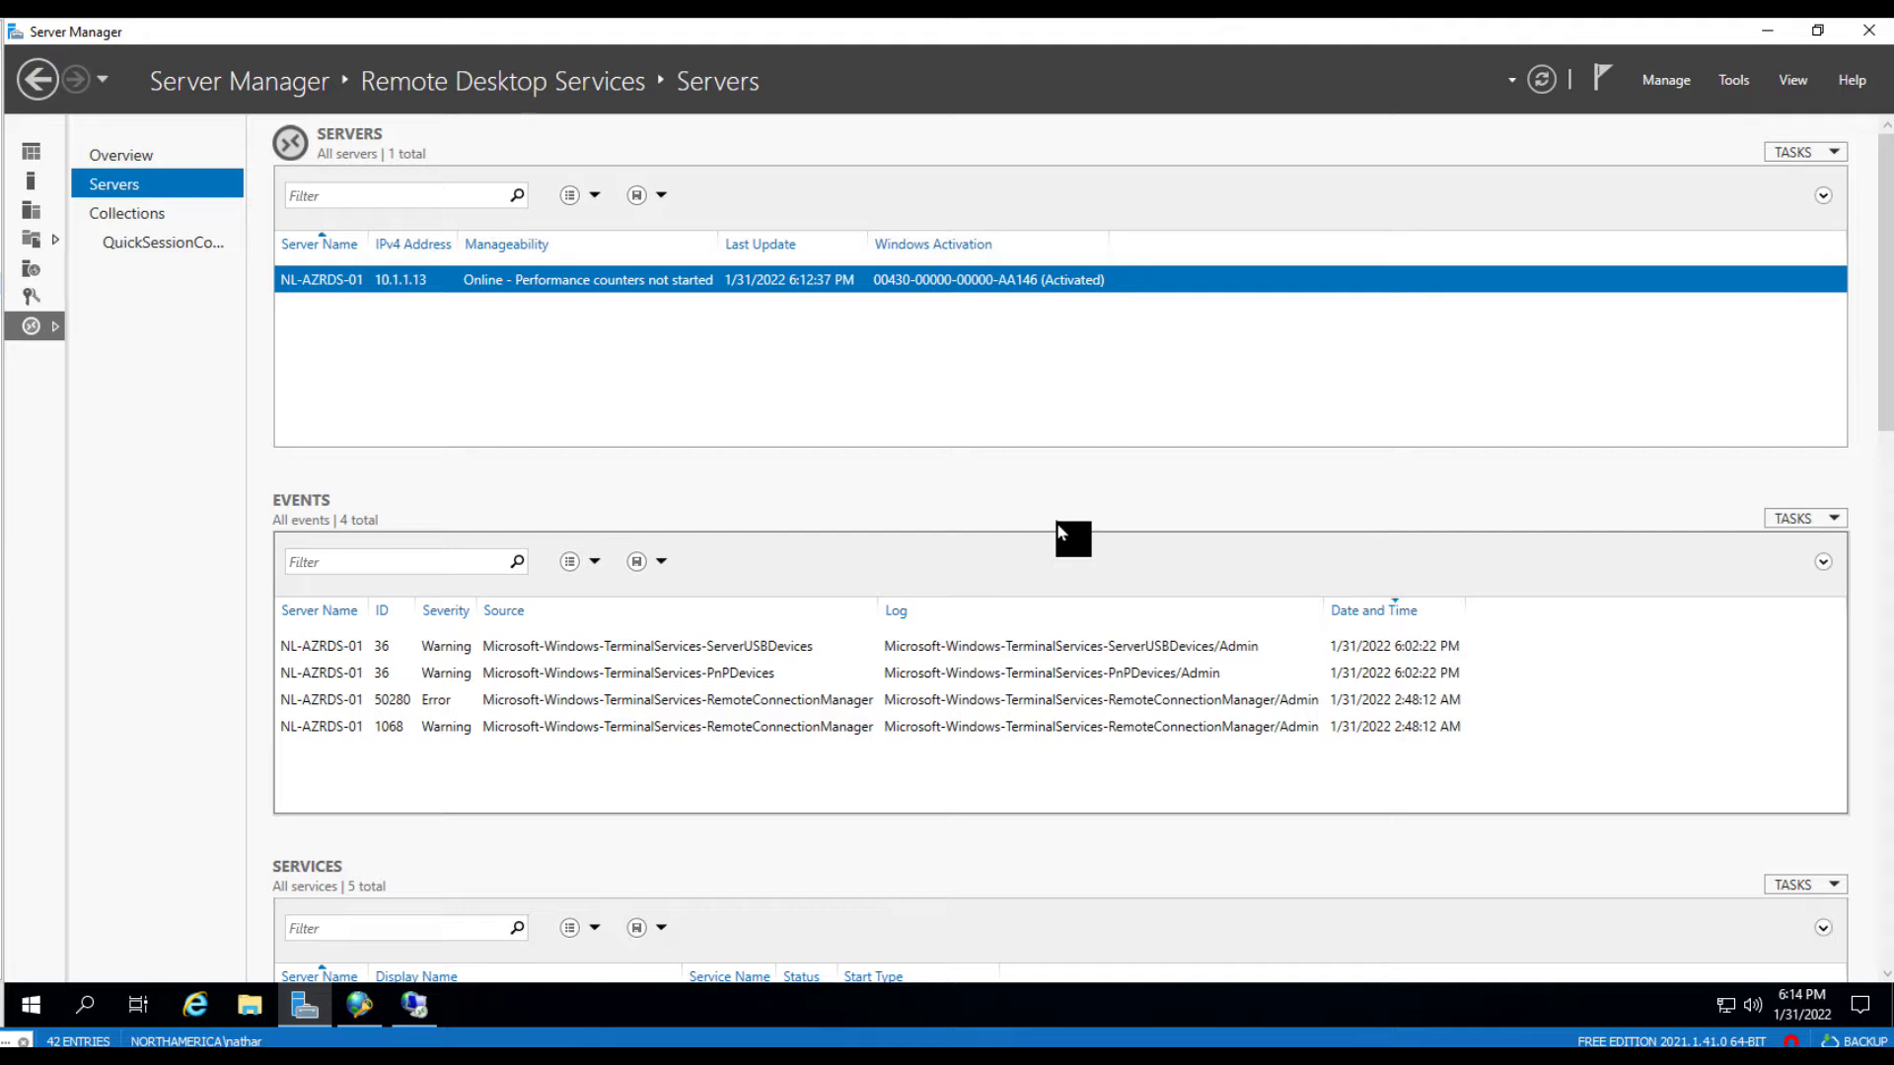
- Select managed gateway NL-AZRDS-01.nathar2016.lab in RD Gateway Manager, then switch to Network Policy Server
{"action": "left_click", "coordinate": [418, 1018]}
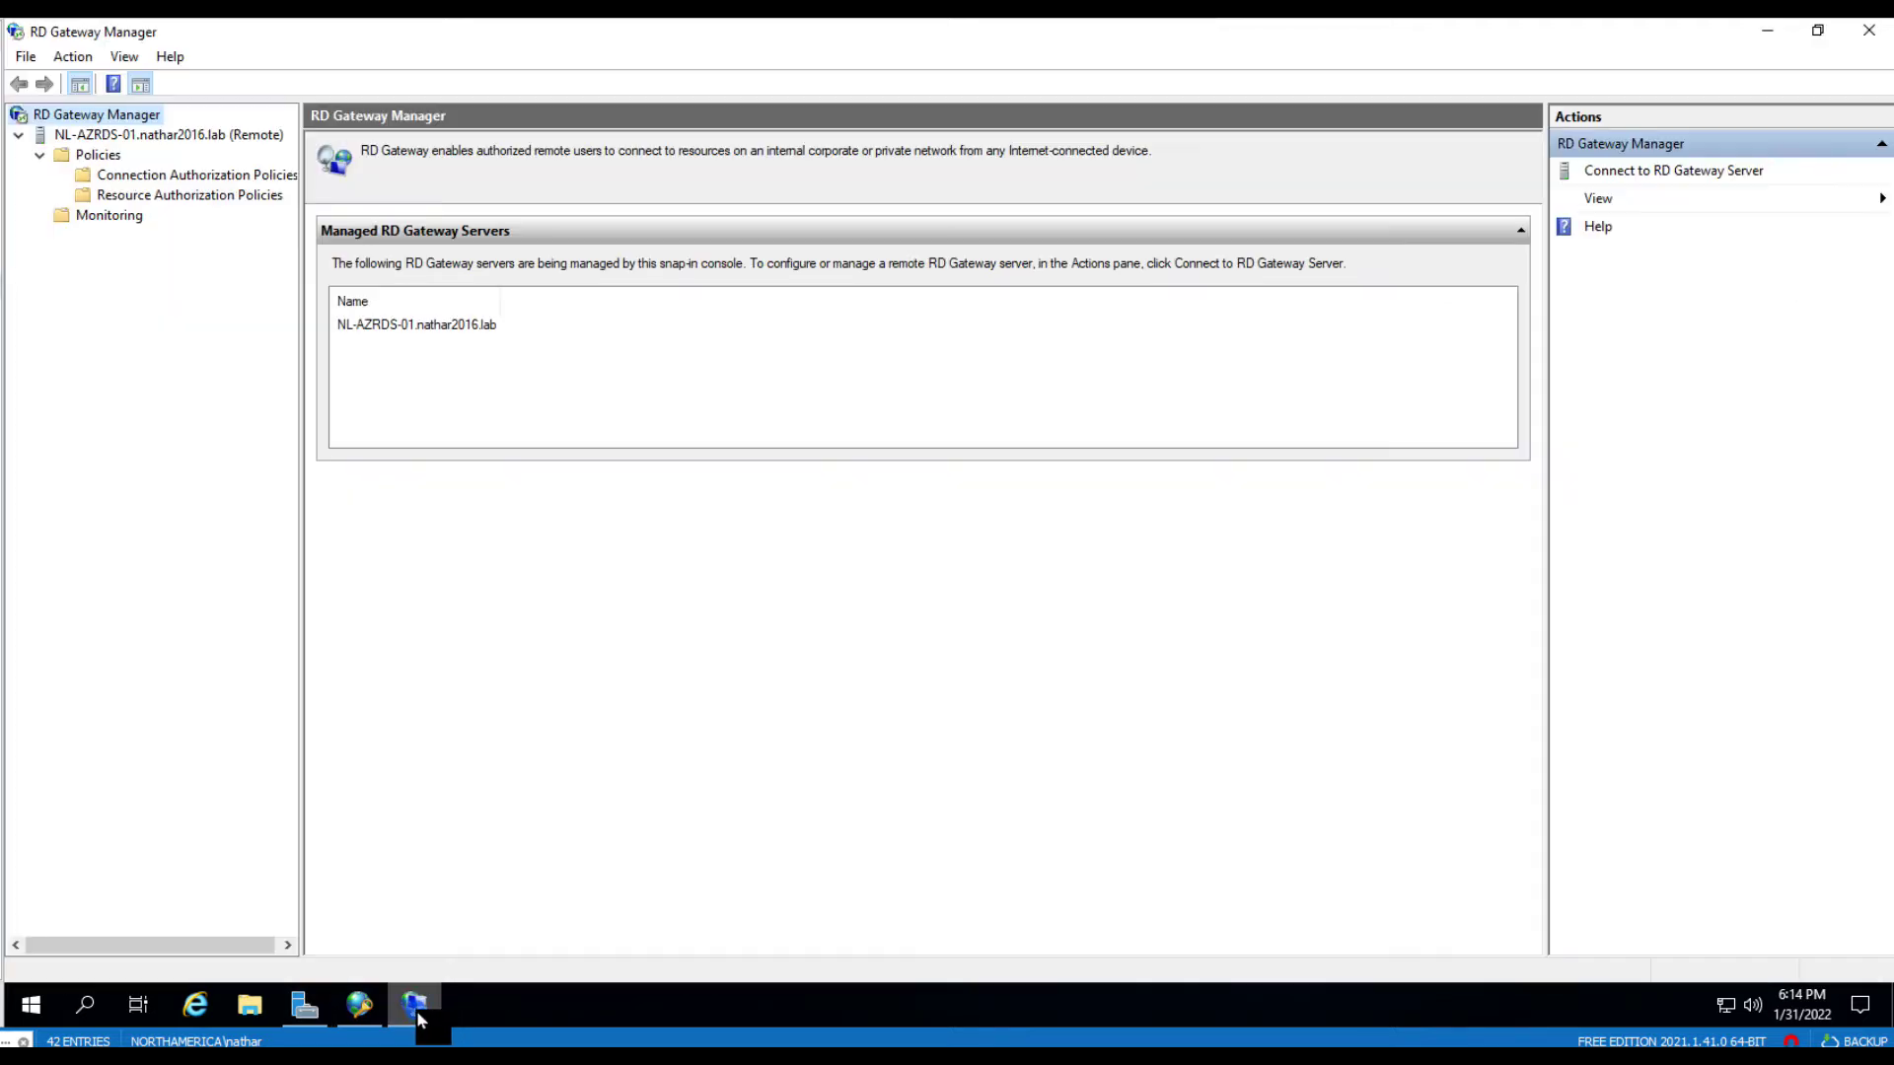
{"action": "left_click", "coordinate": [403, 330]}
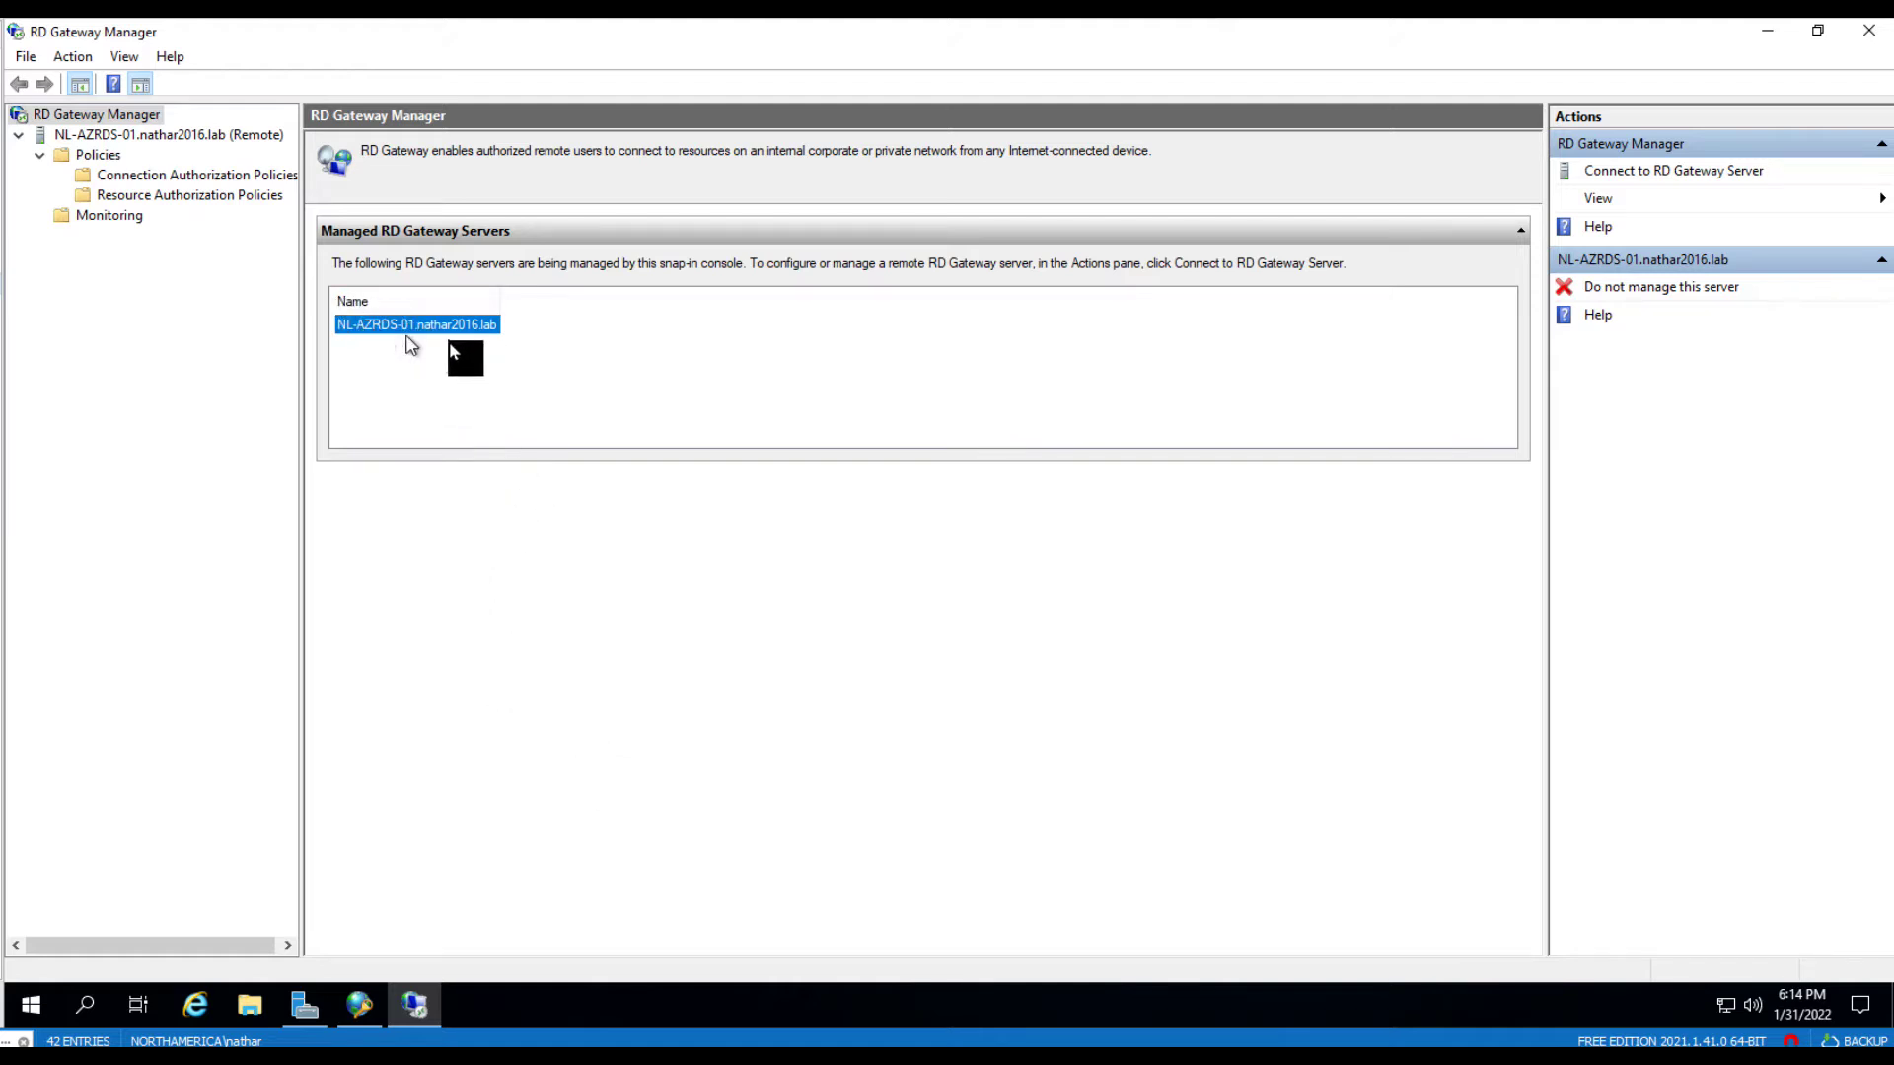
{"action": "left_click", "coordinate": [353, 1004]}
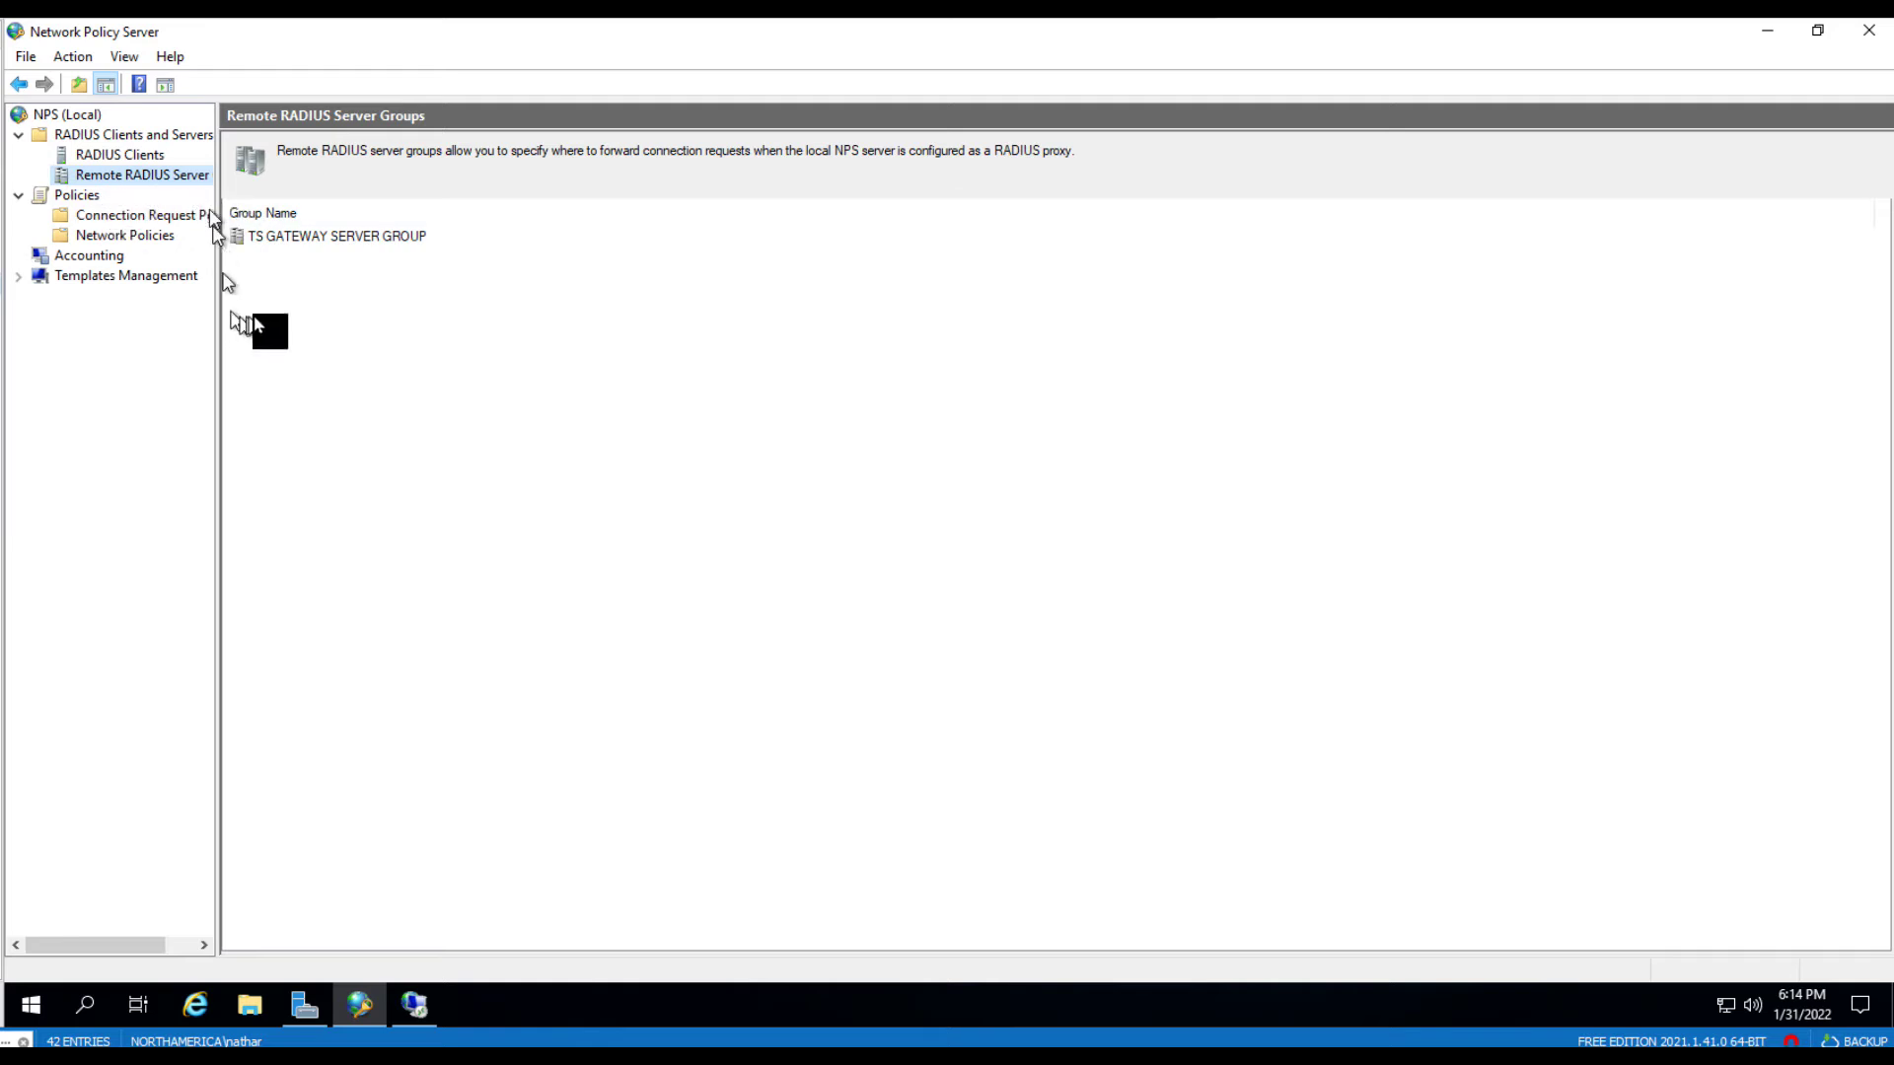
- Check TS GATEWAY SERVER GROUP's properties for RADIUS servers, then close them unchanged
{"action": "double_click", "coordinate": [385, 242]}
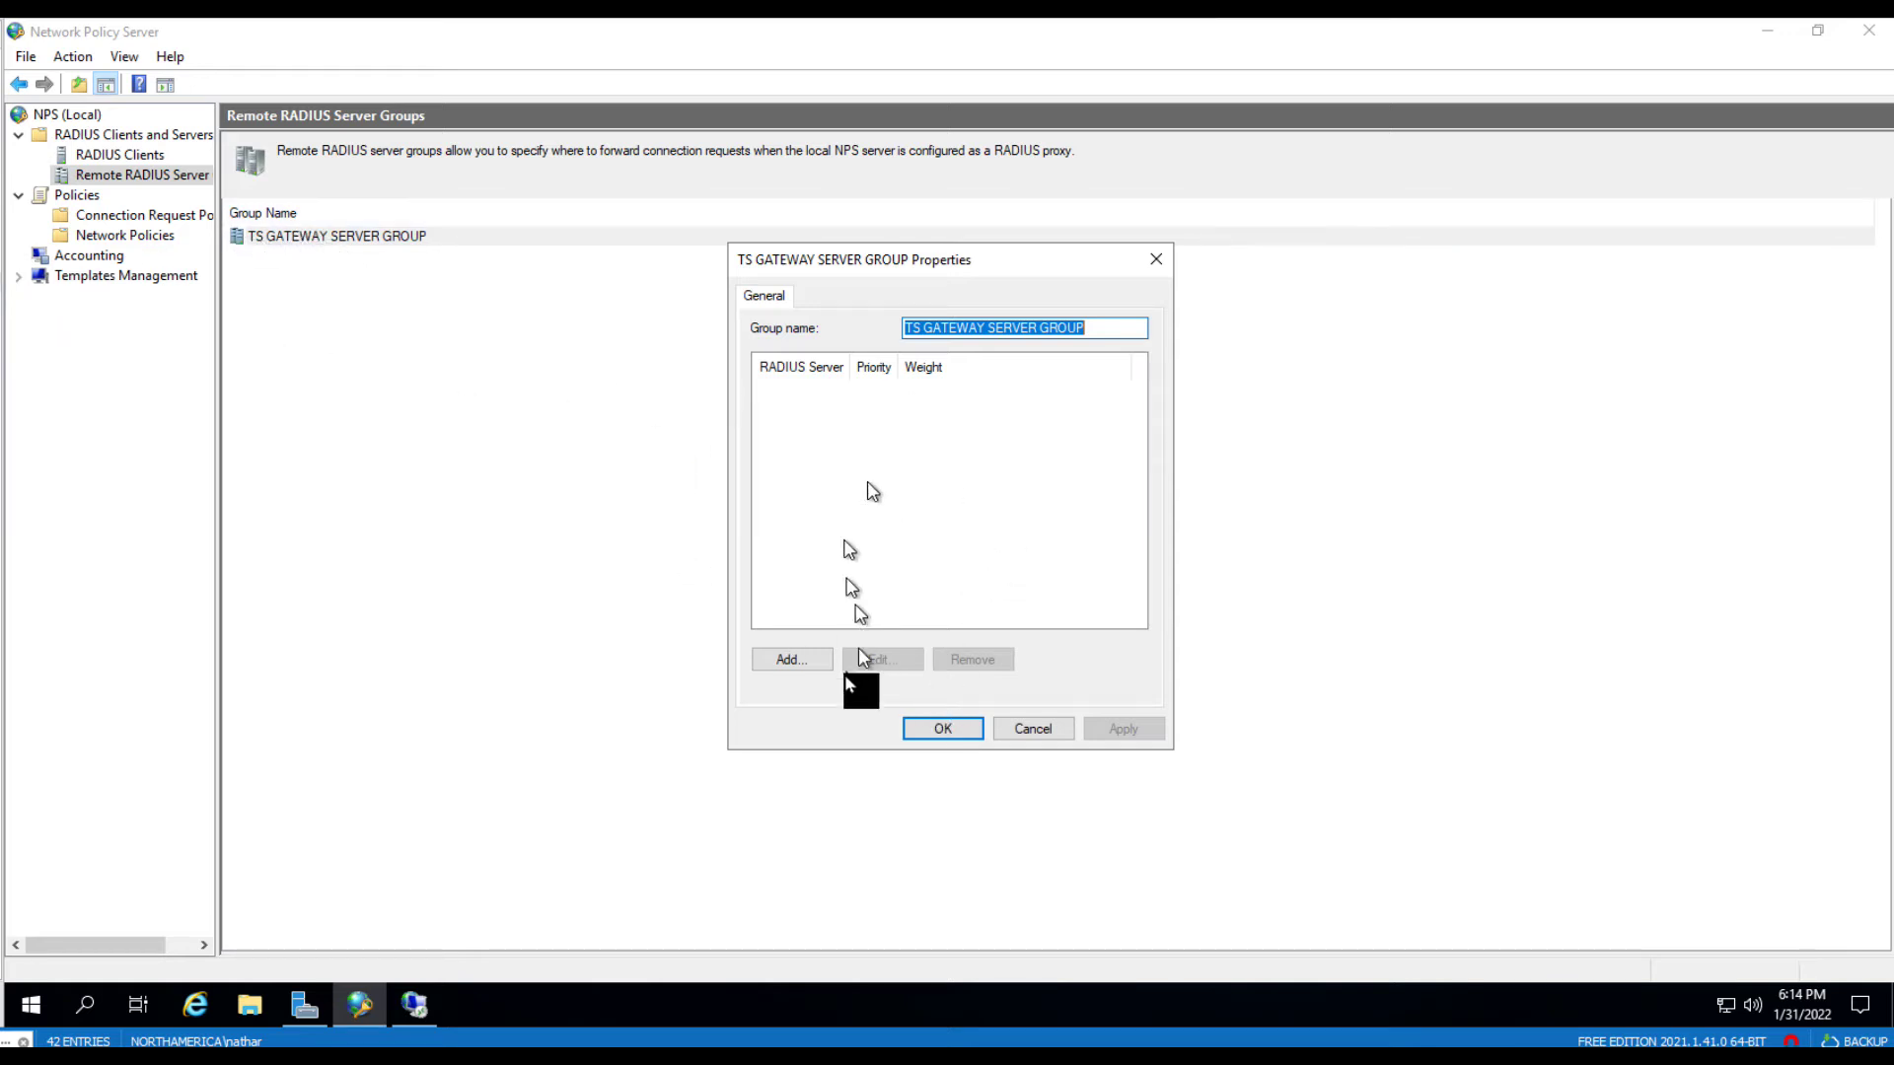
{"action": "left_click", "coordinate": [1050, 737]}
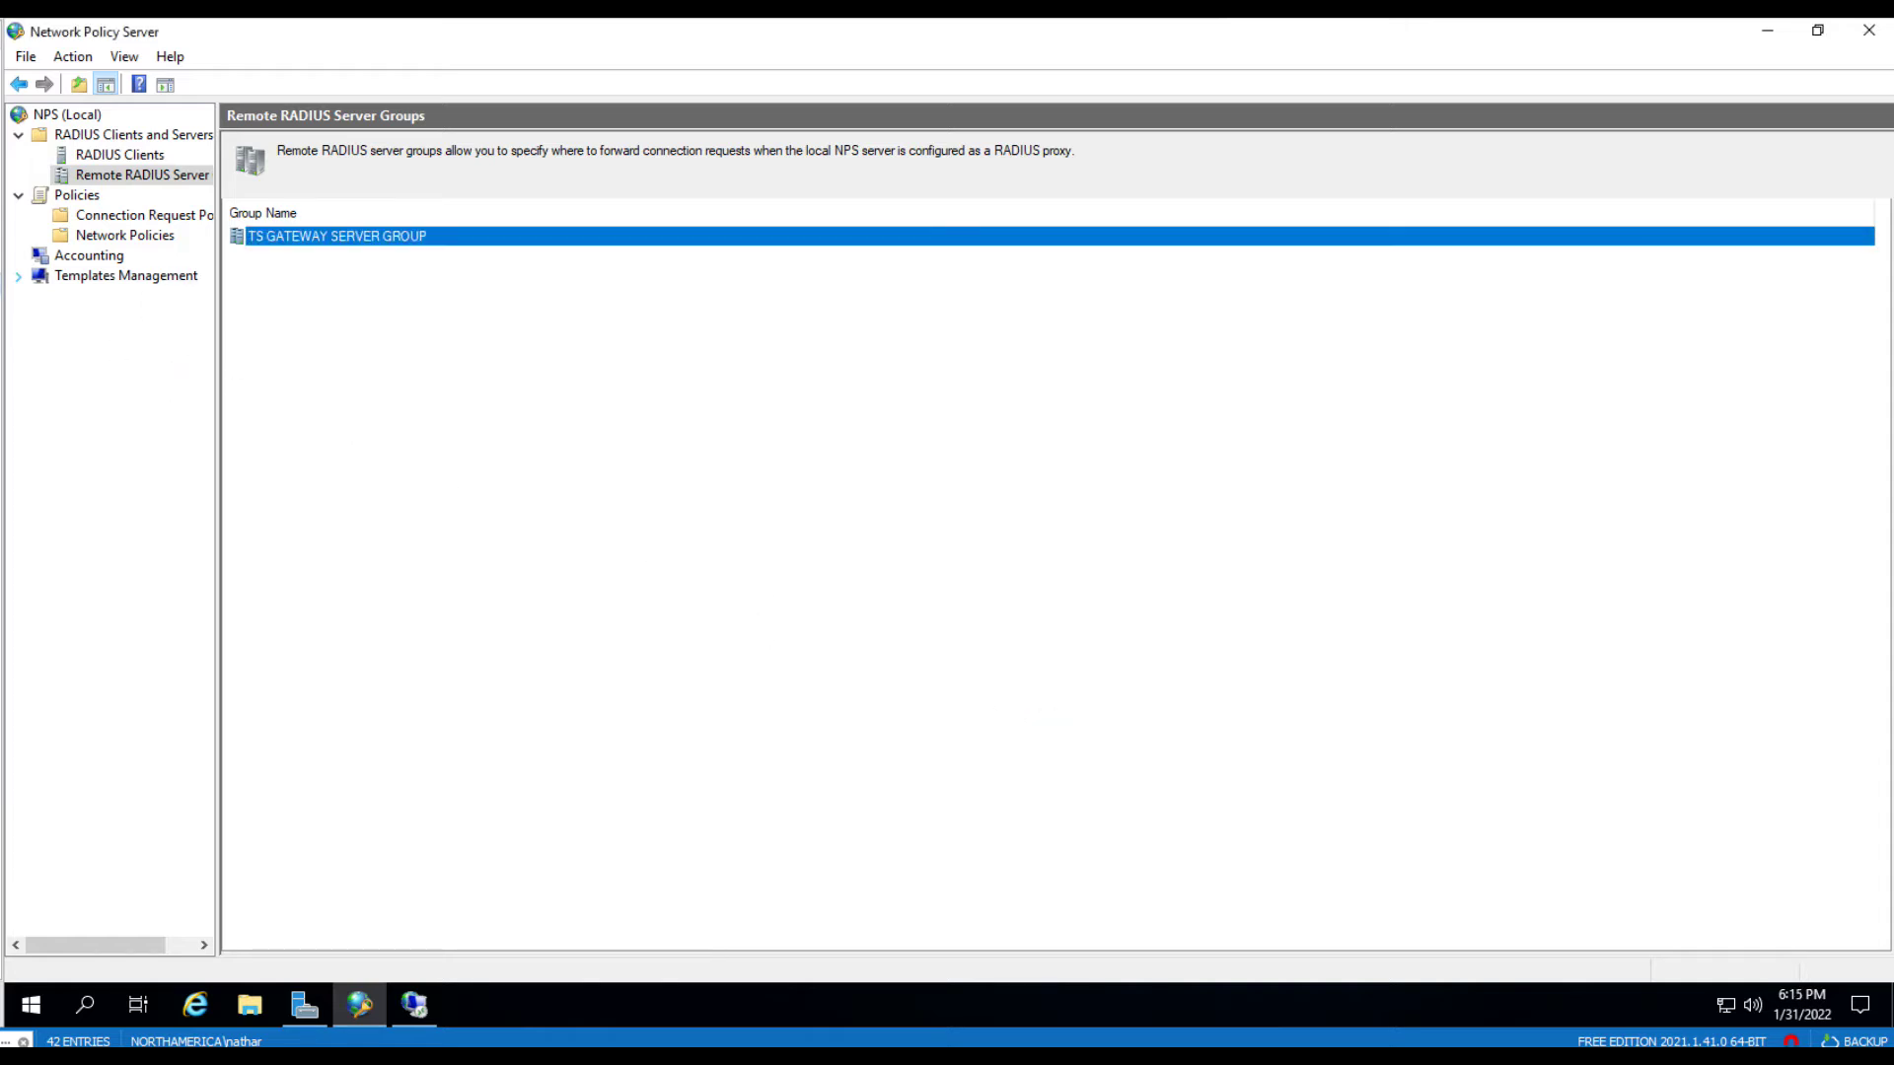
- In RD Gateway Manager, bring up the central RD CAP settings for Connection Authorization Policies
{"action": "left_click", "coordinate": [422, 1014]}
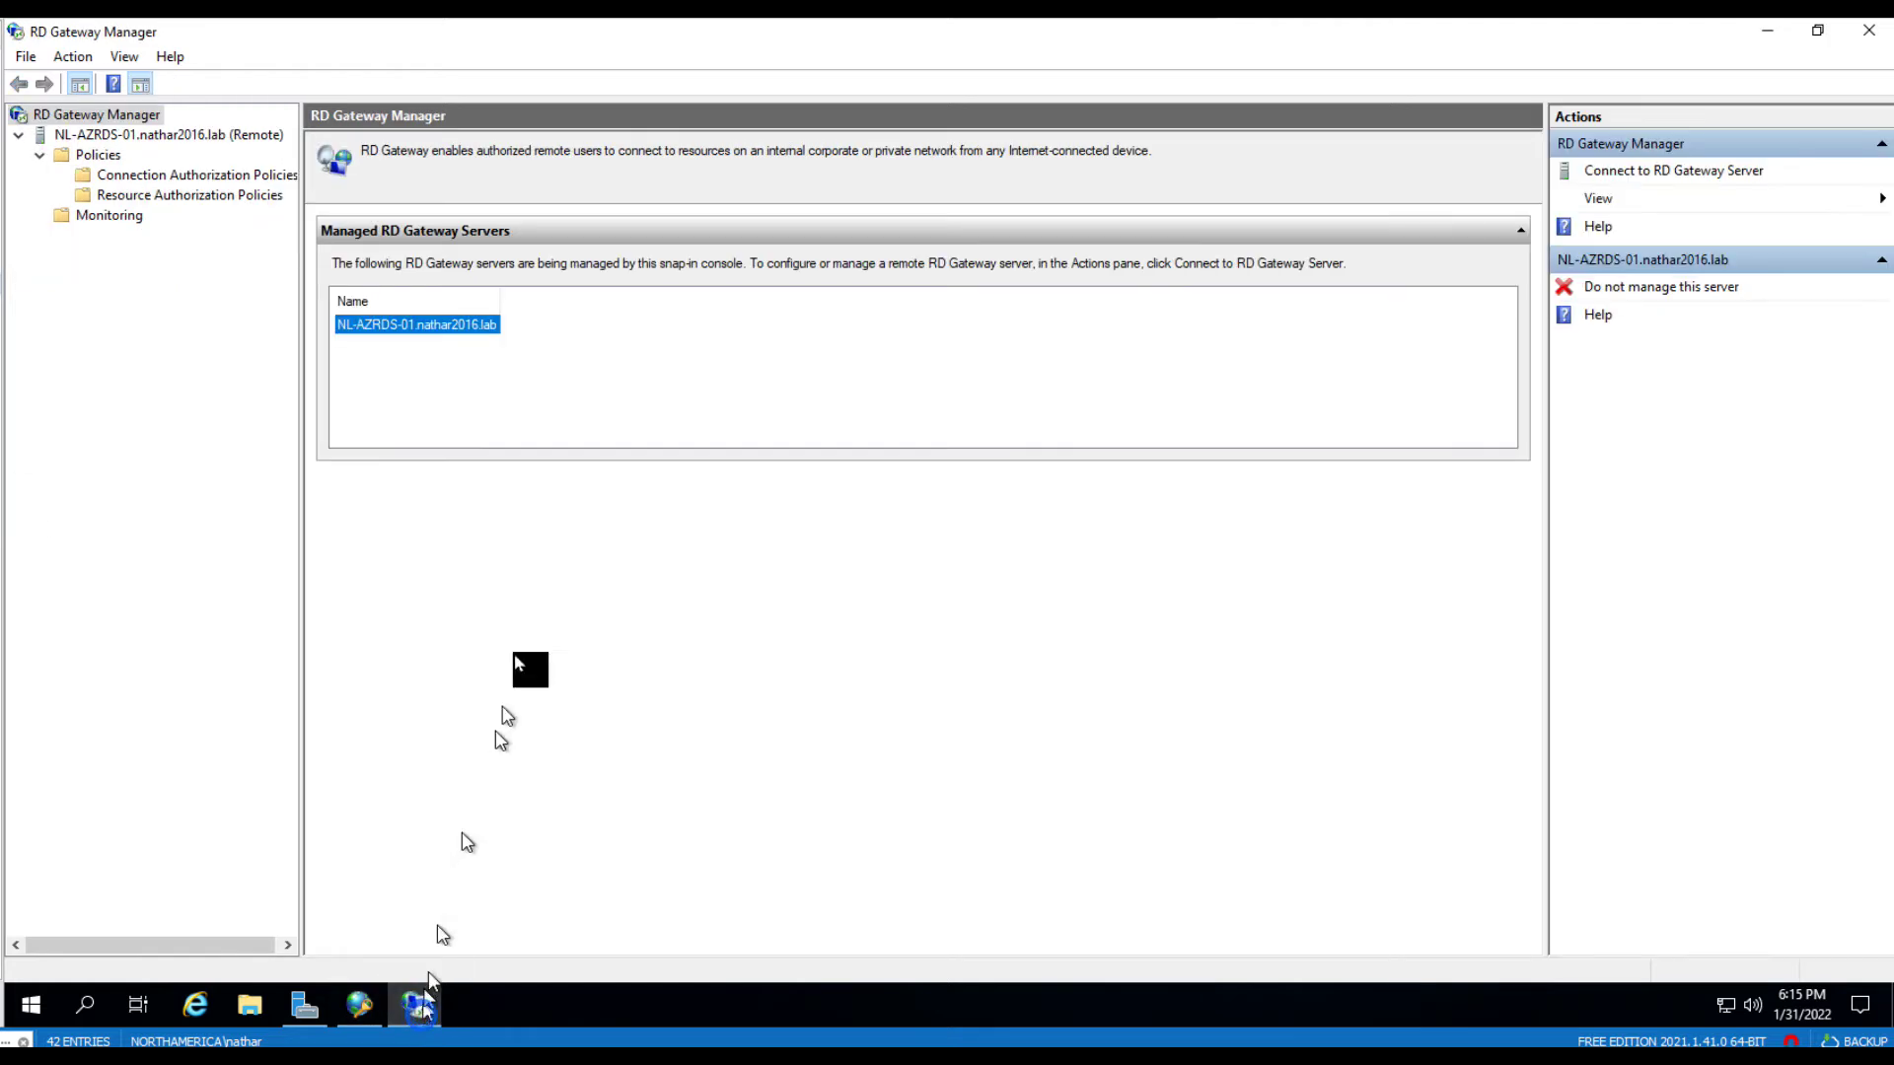
{"action": "right_click", "coordinate": [390, 326]}
{"action": "left_click", "coordinate": [343, 324]}
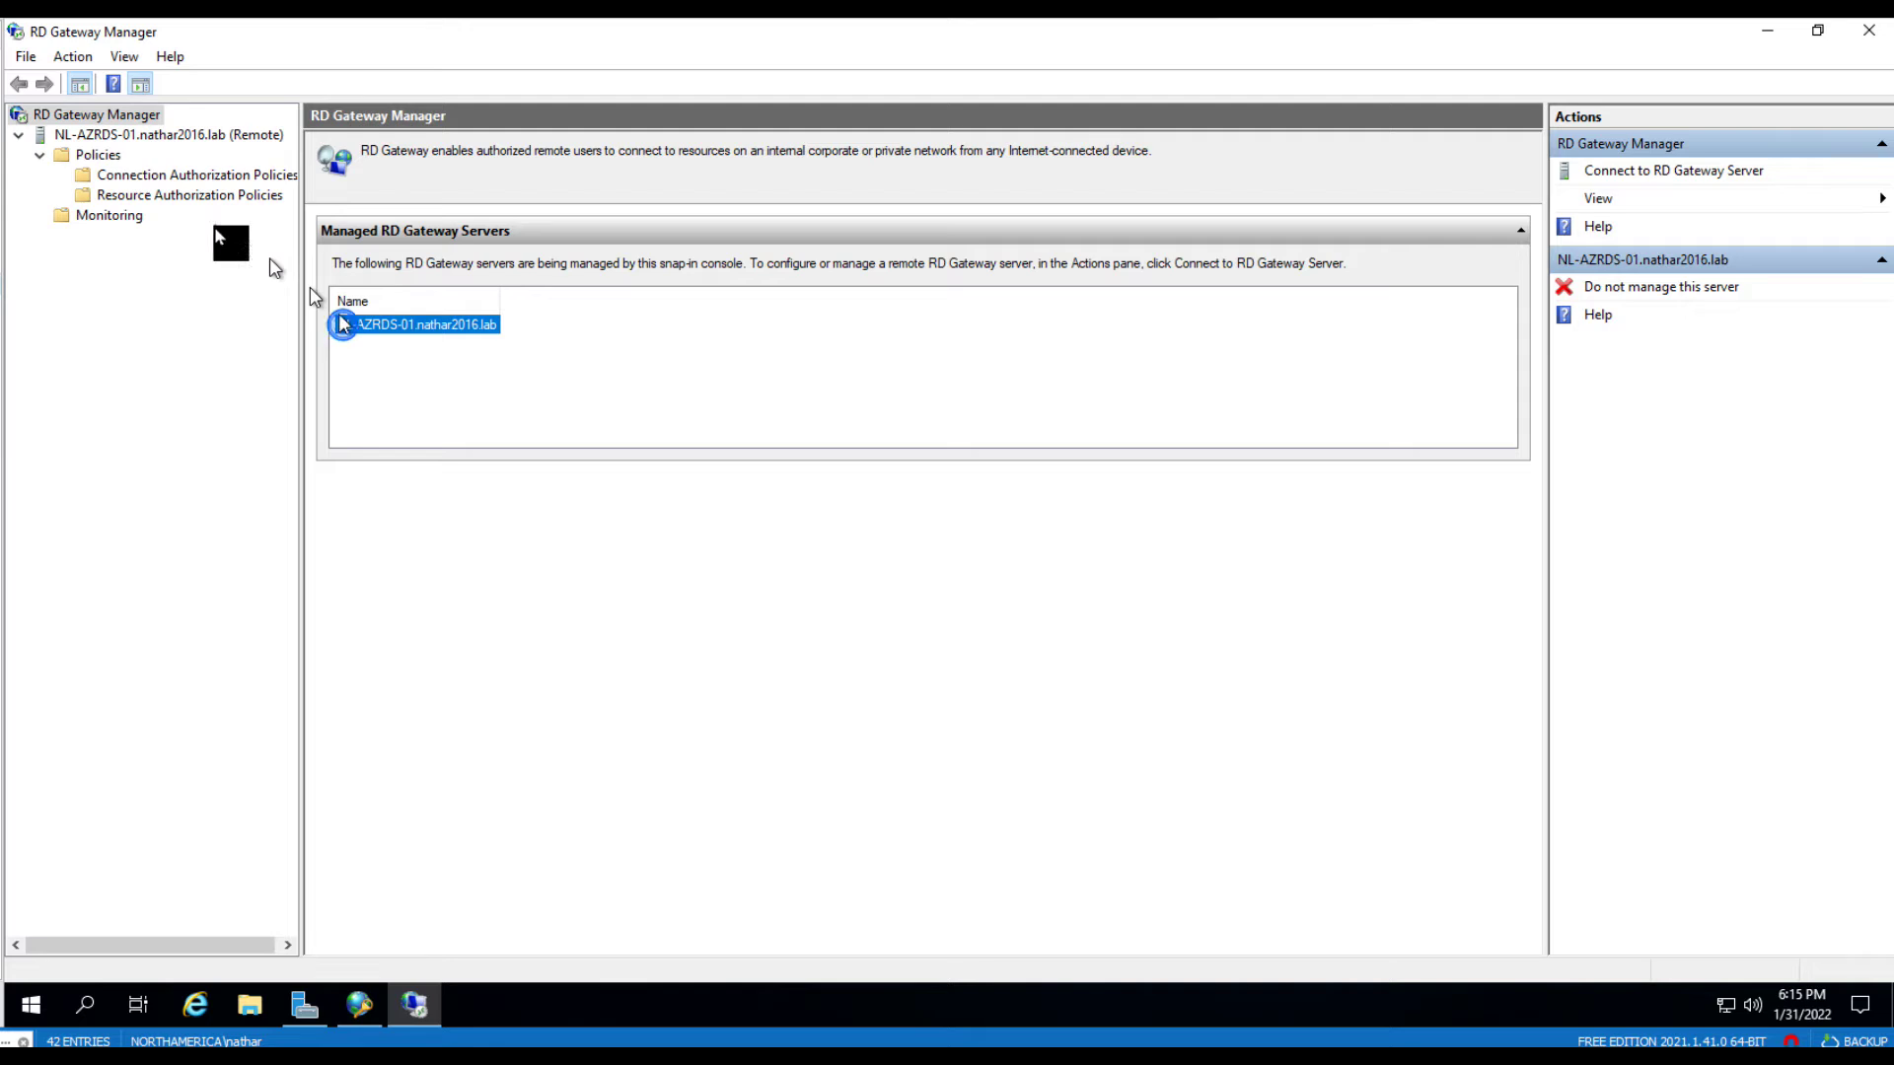
{"action": "left_click", "coordinate": [110, 181]}
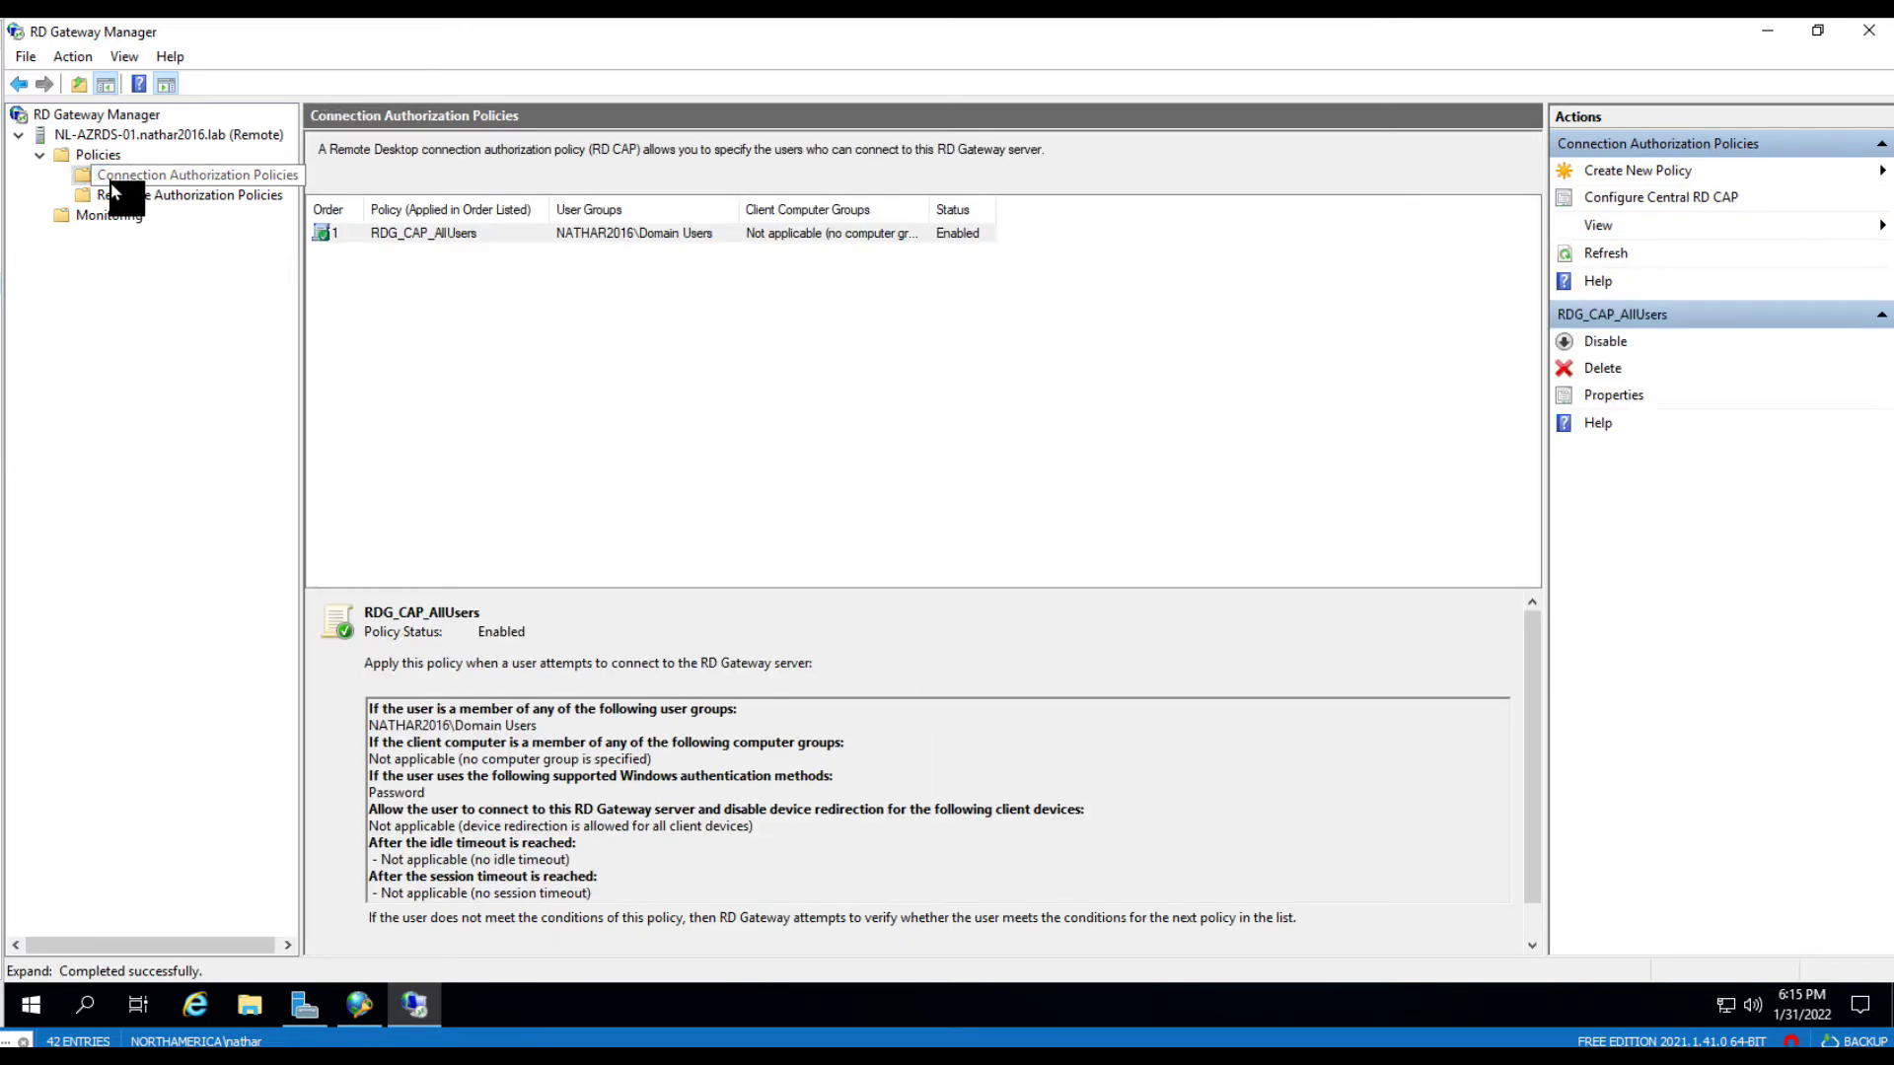
{"action": "right_click", "coordinate": [118, 177]}
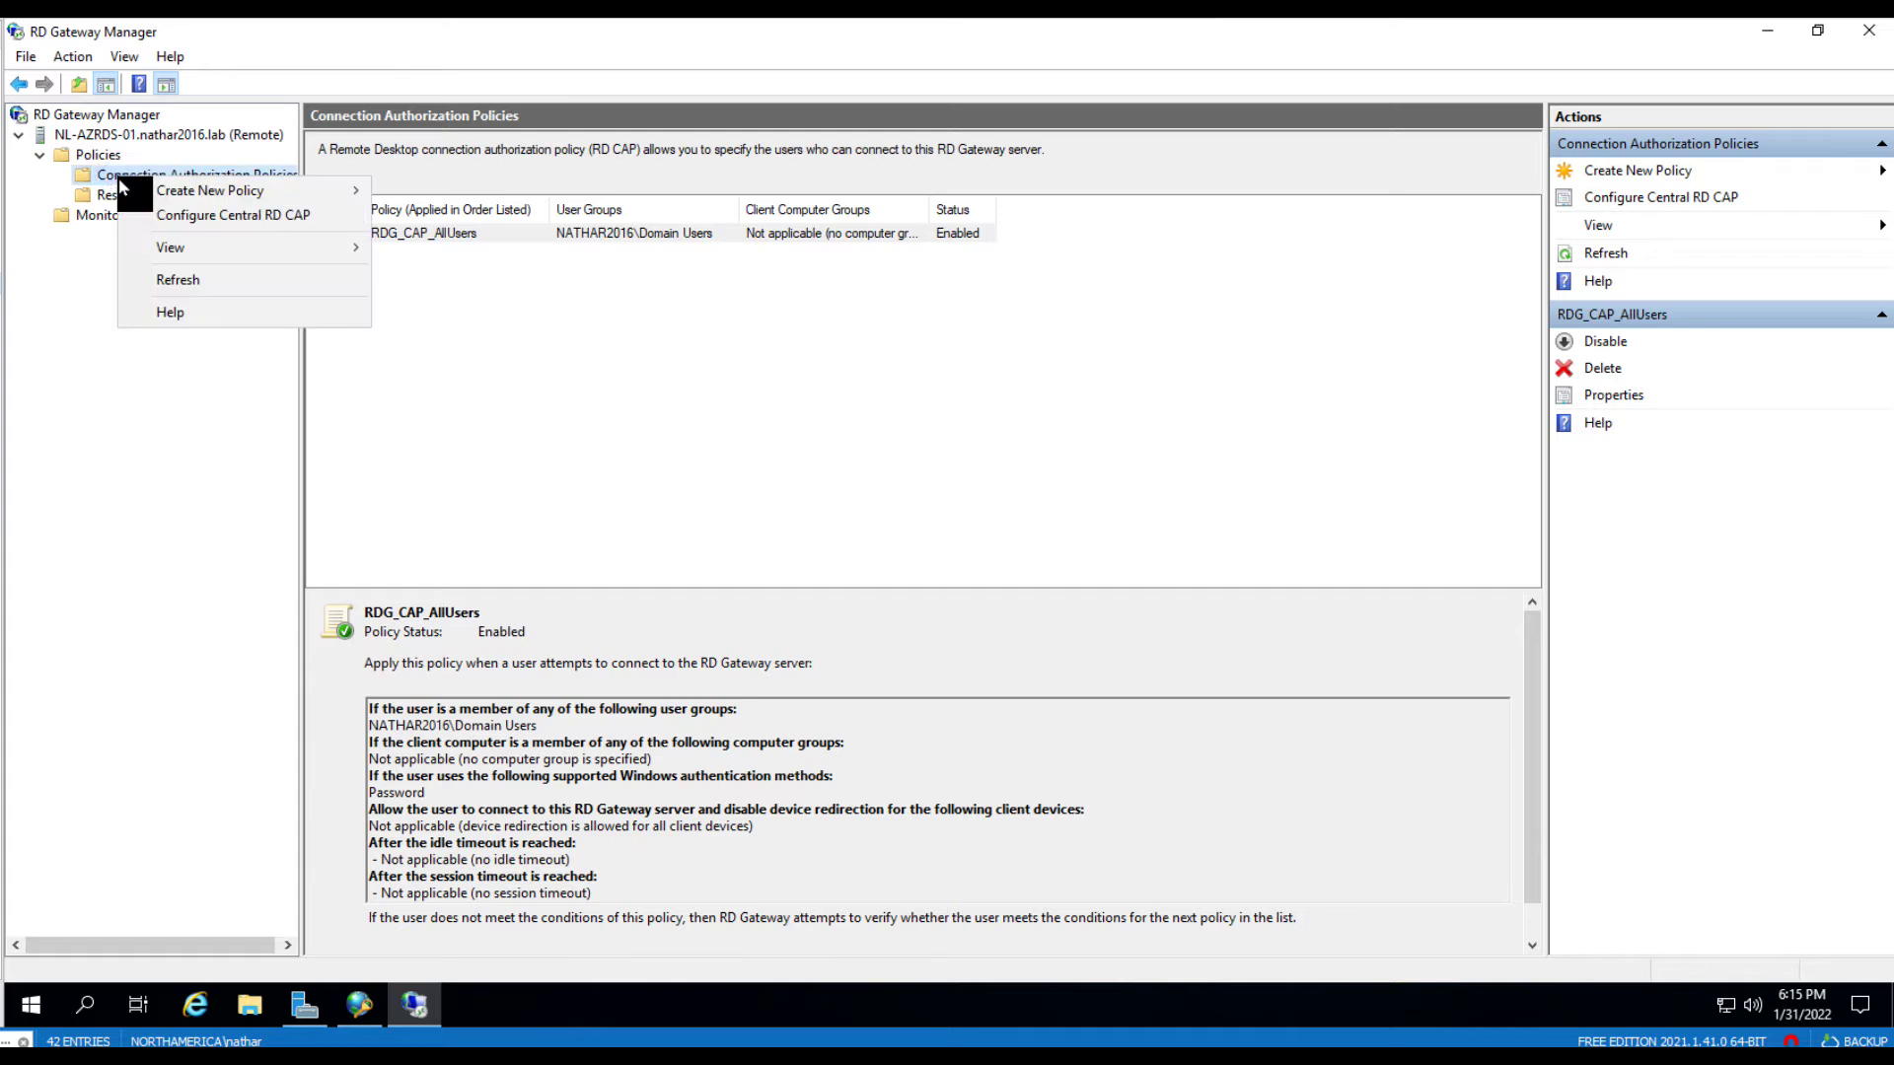
{"action": "left_click", "coordinate": [203, 219]}
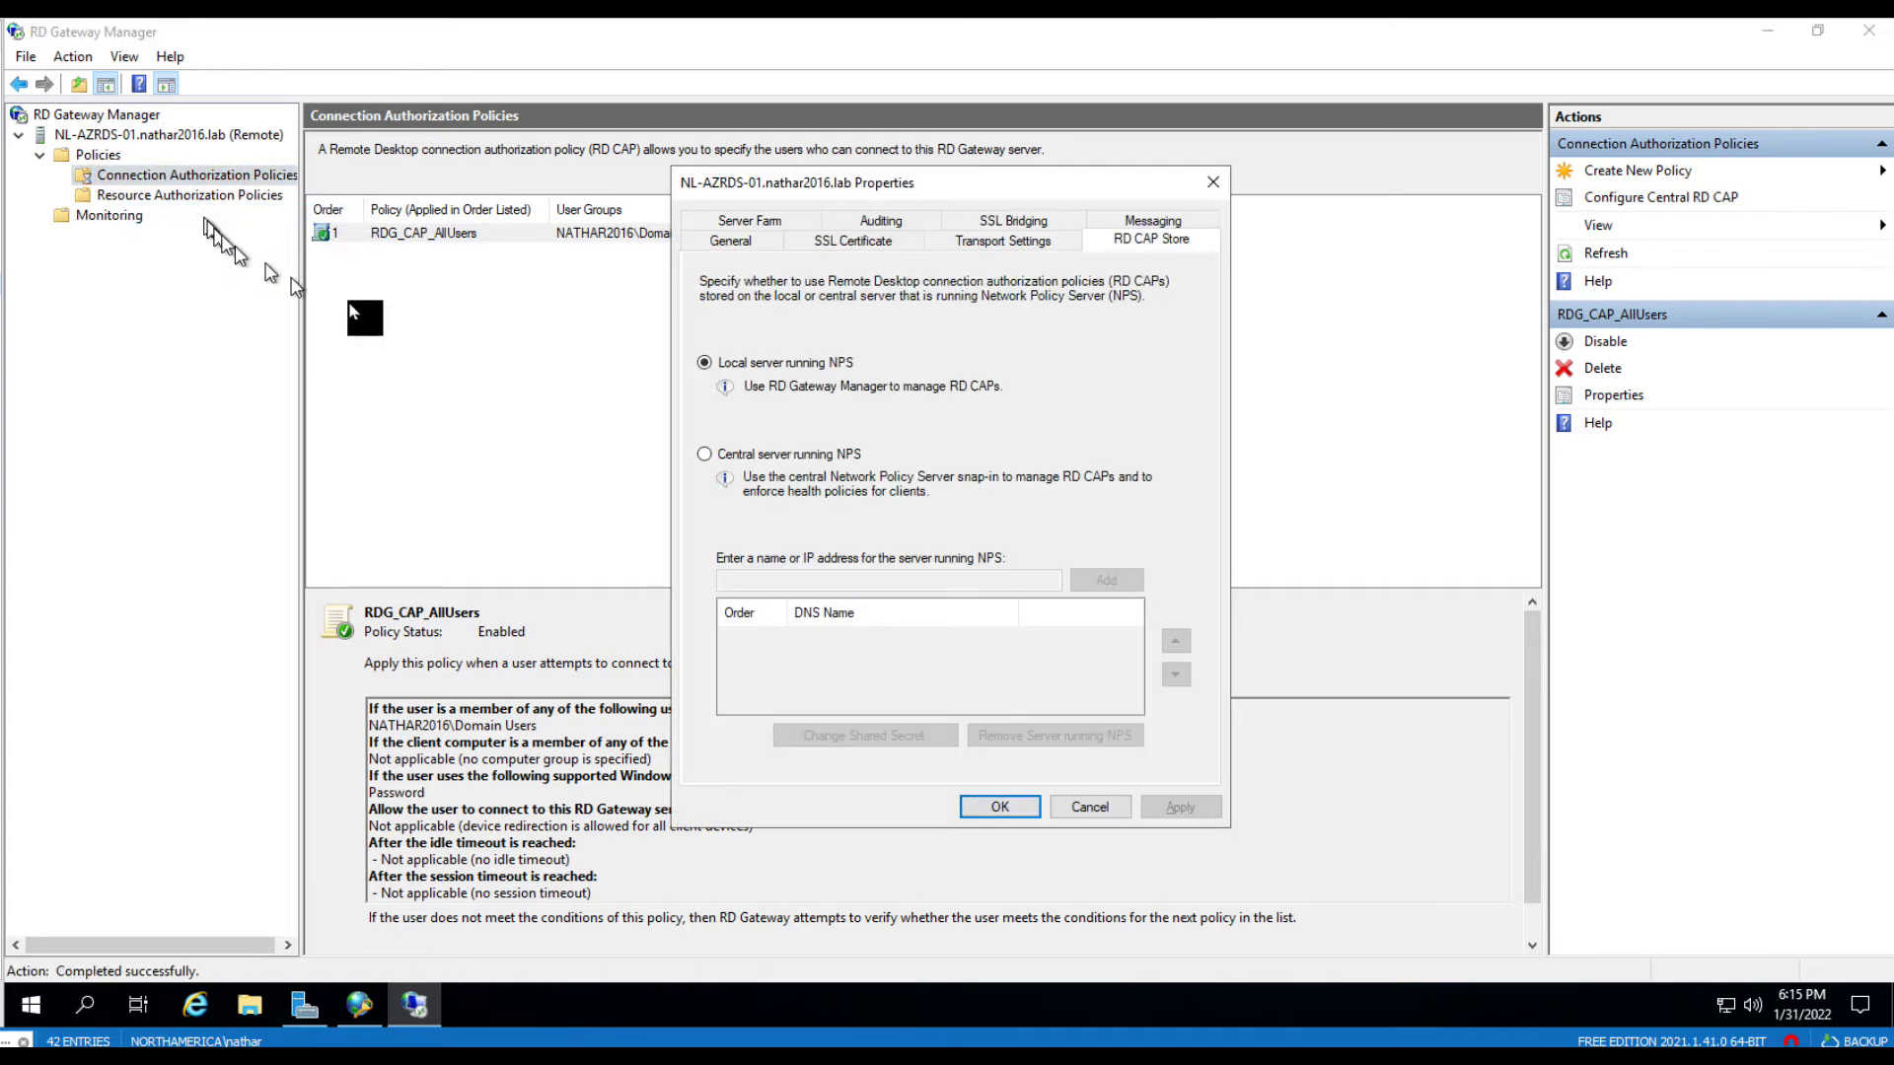
- Store policies on central NPS server 10.1.1.10 with a shared secret and save
{"action": "left_click", "coordinate": [760, 455]}
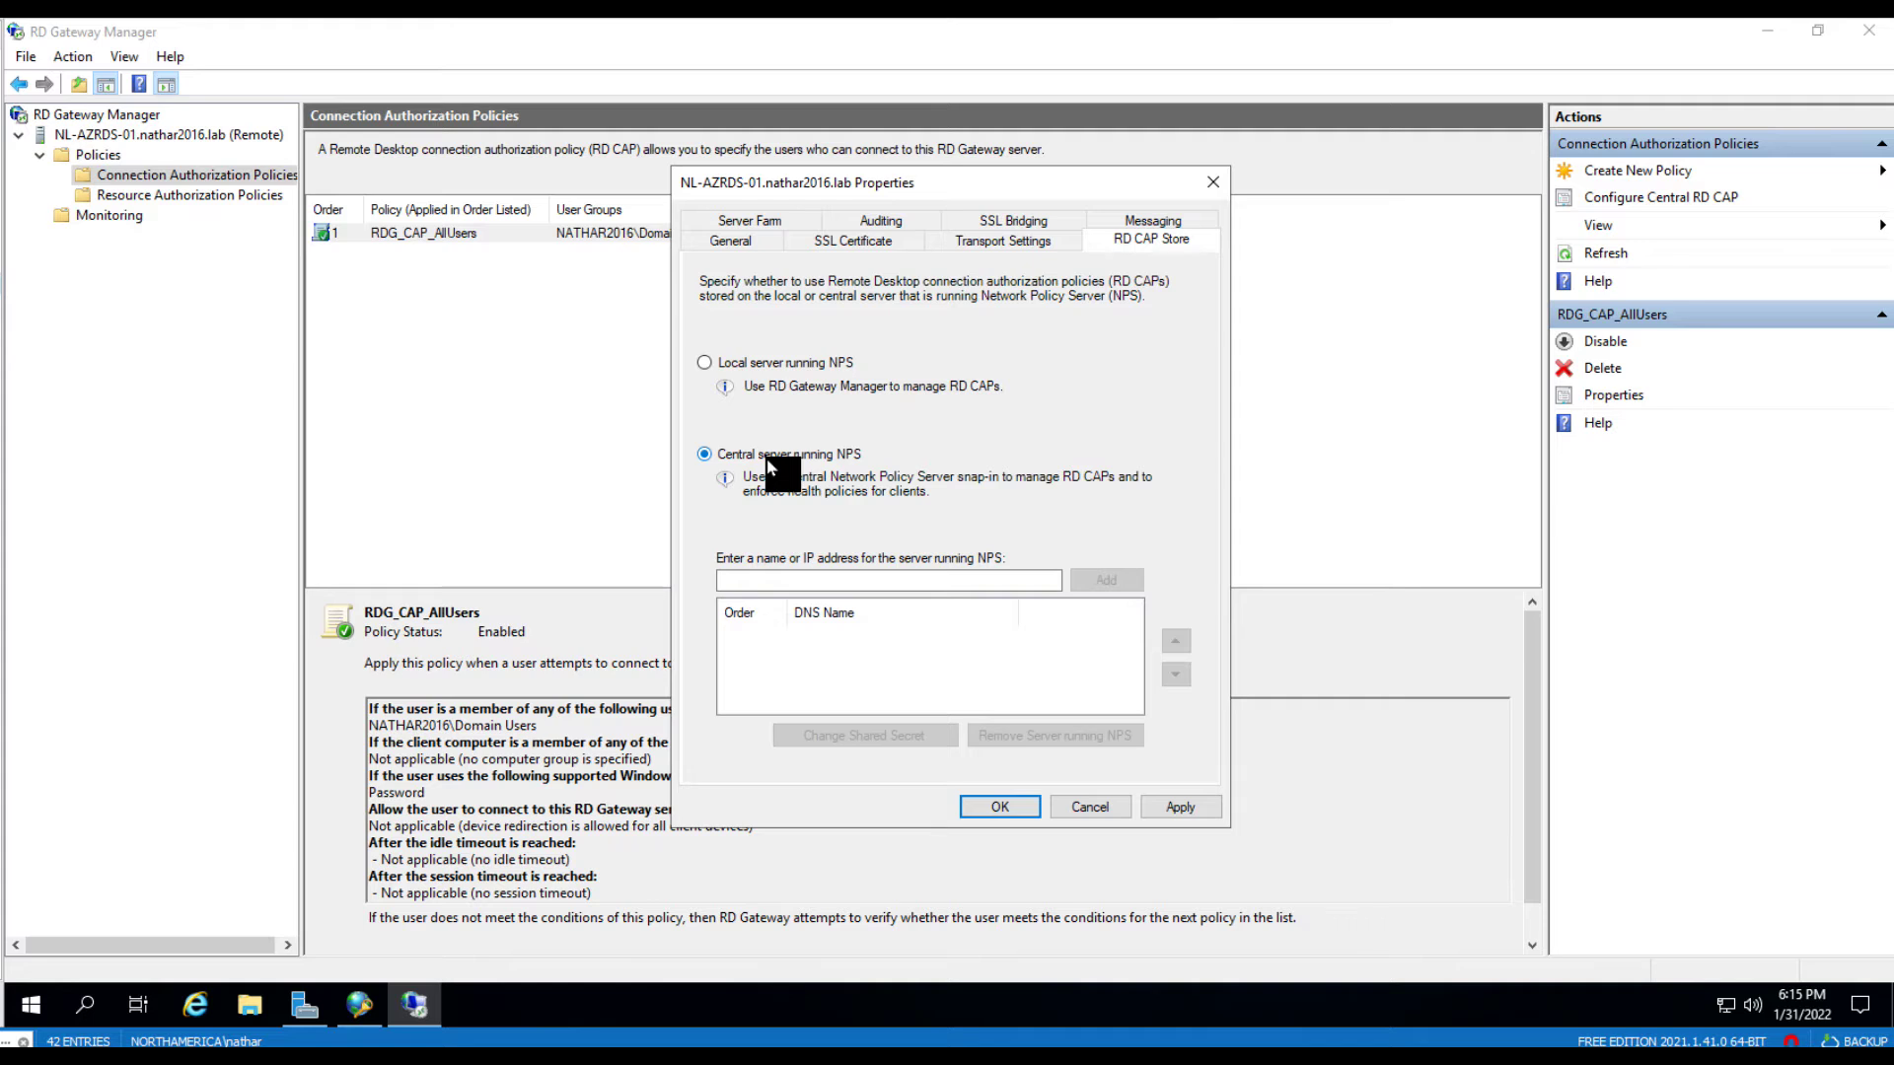
{"action": "left_click", "coordinate": [778, 582]}
{"action": "type", "text": "10.1.1."}
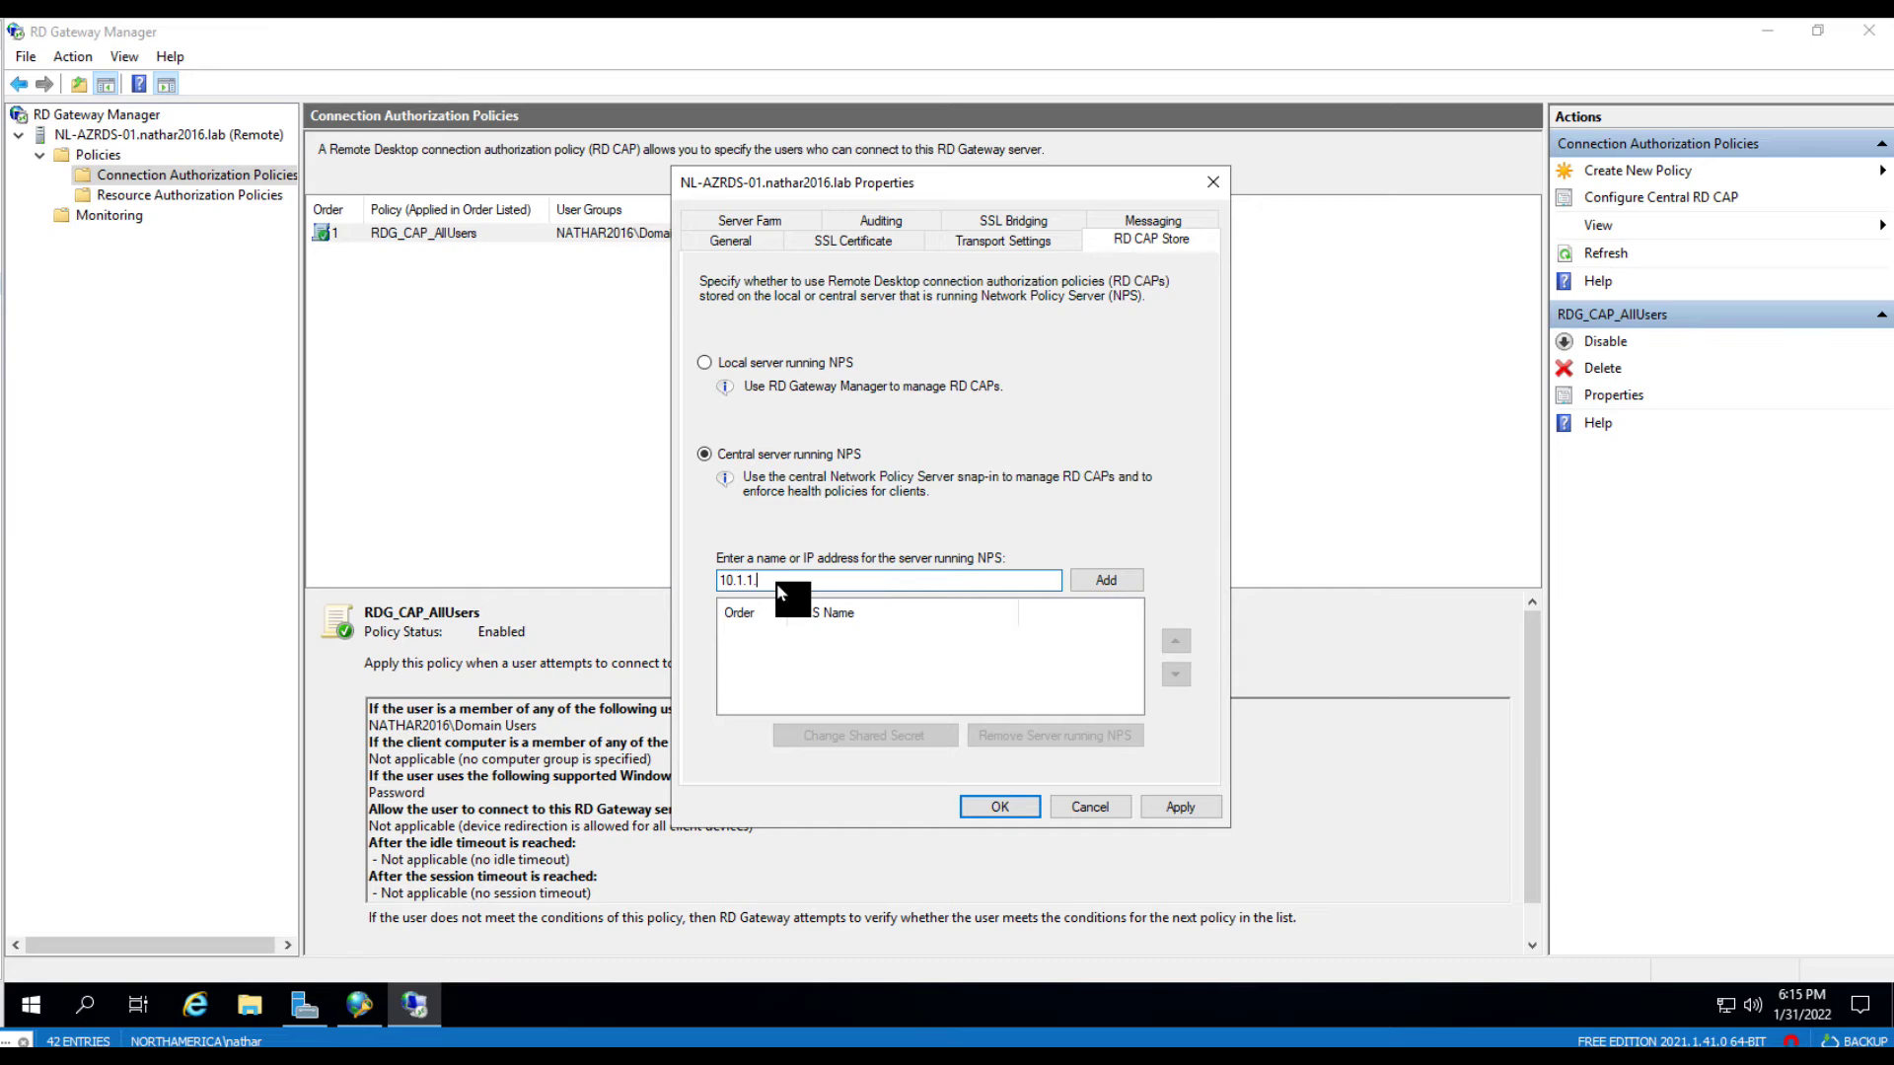
{"action": "type", "text": "10"}
{"action": "left_click", "coordinate": [1120, 579]}
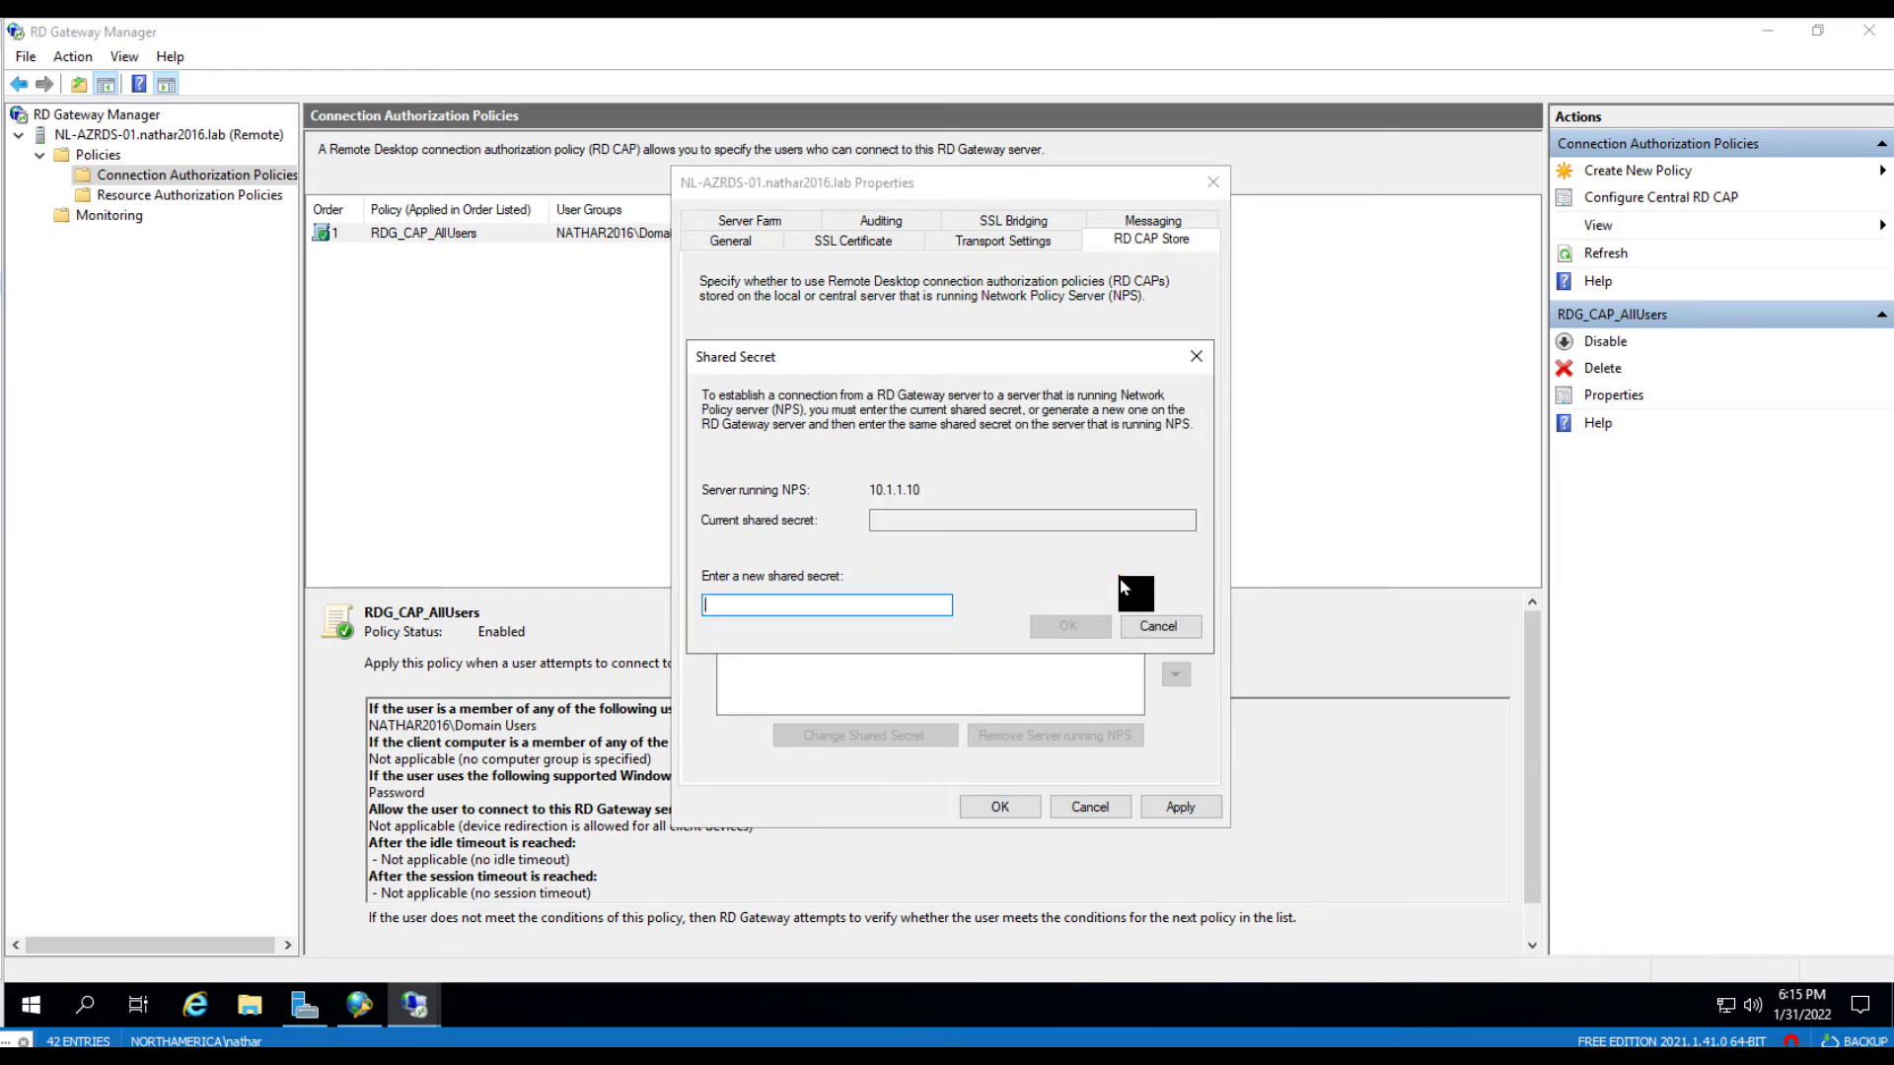
{"action": "type", "text": "Th"}
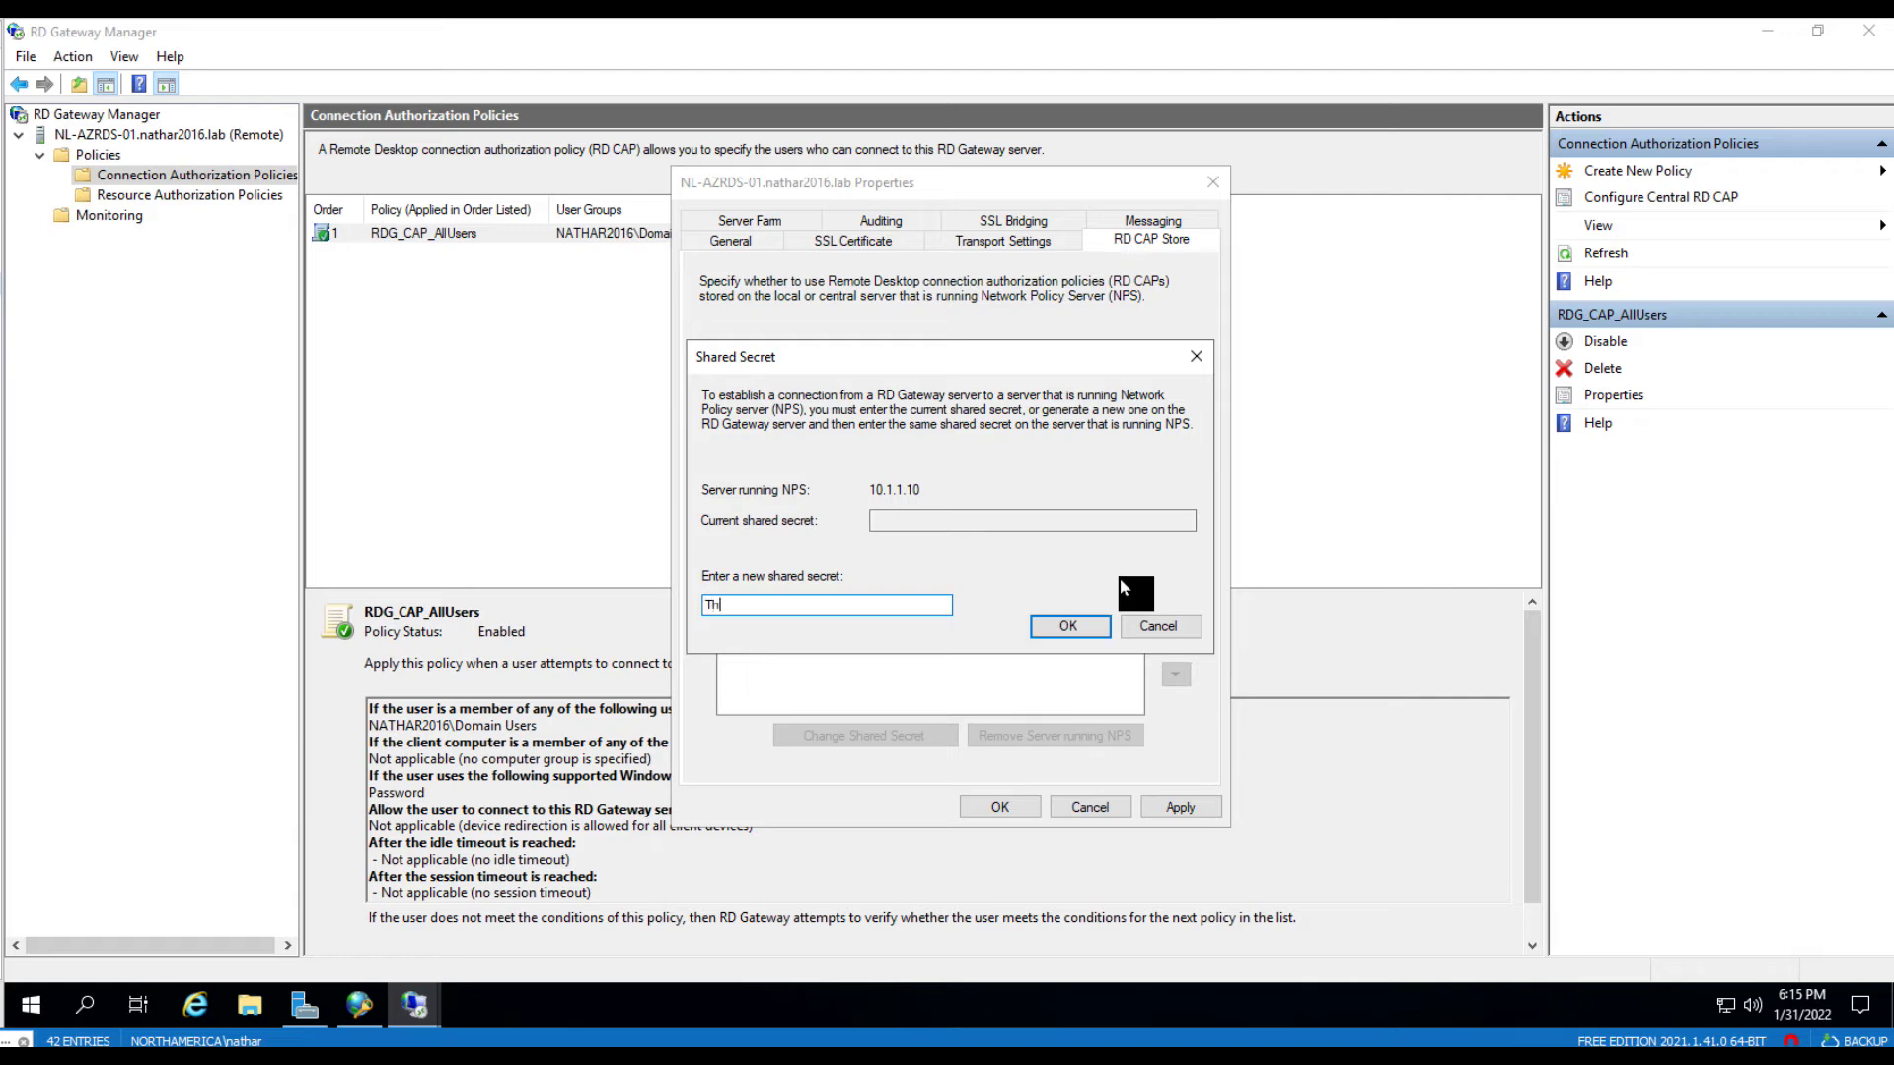
{"action": "type", "text": "eSharedSecret"}
{"action": "left_click", "coordinate": [1078, 628]}
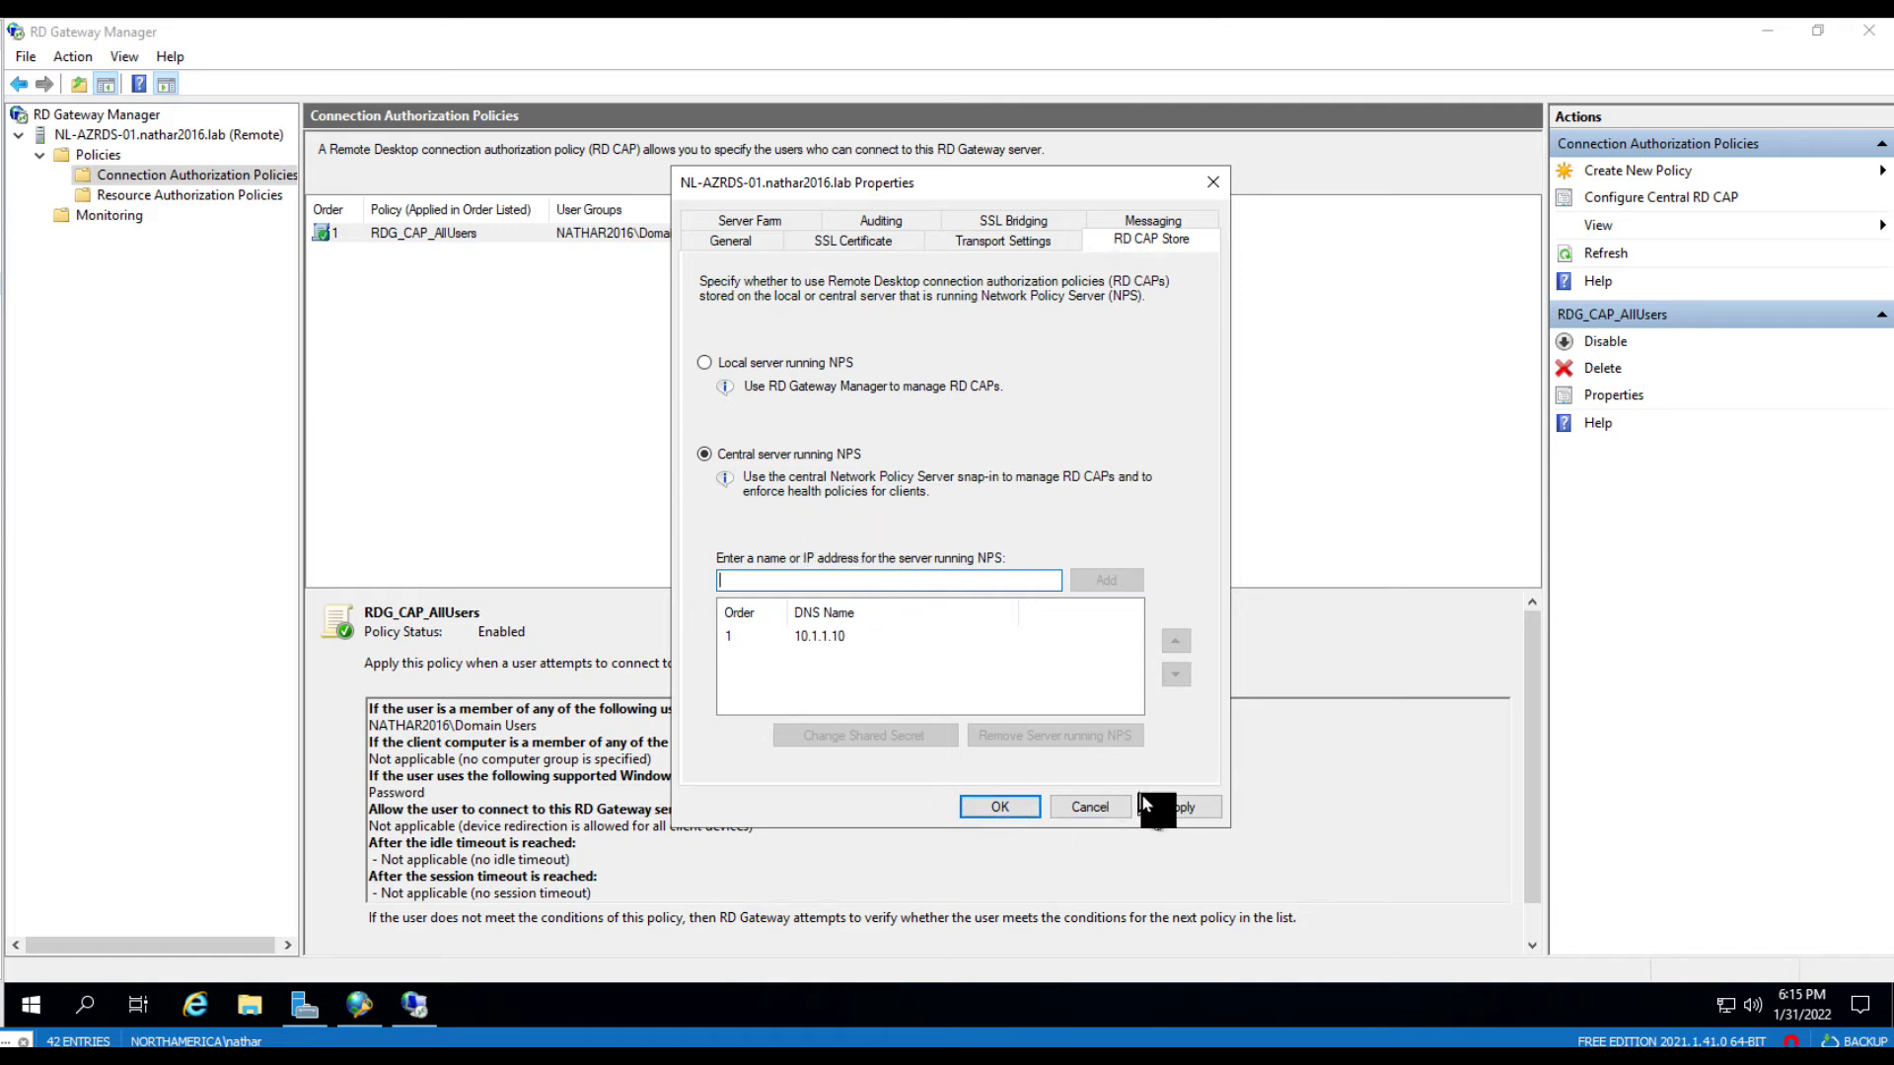
{"action": "left_click", "coordinate": [994, 806]}
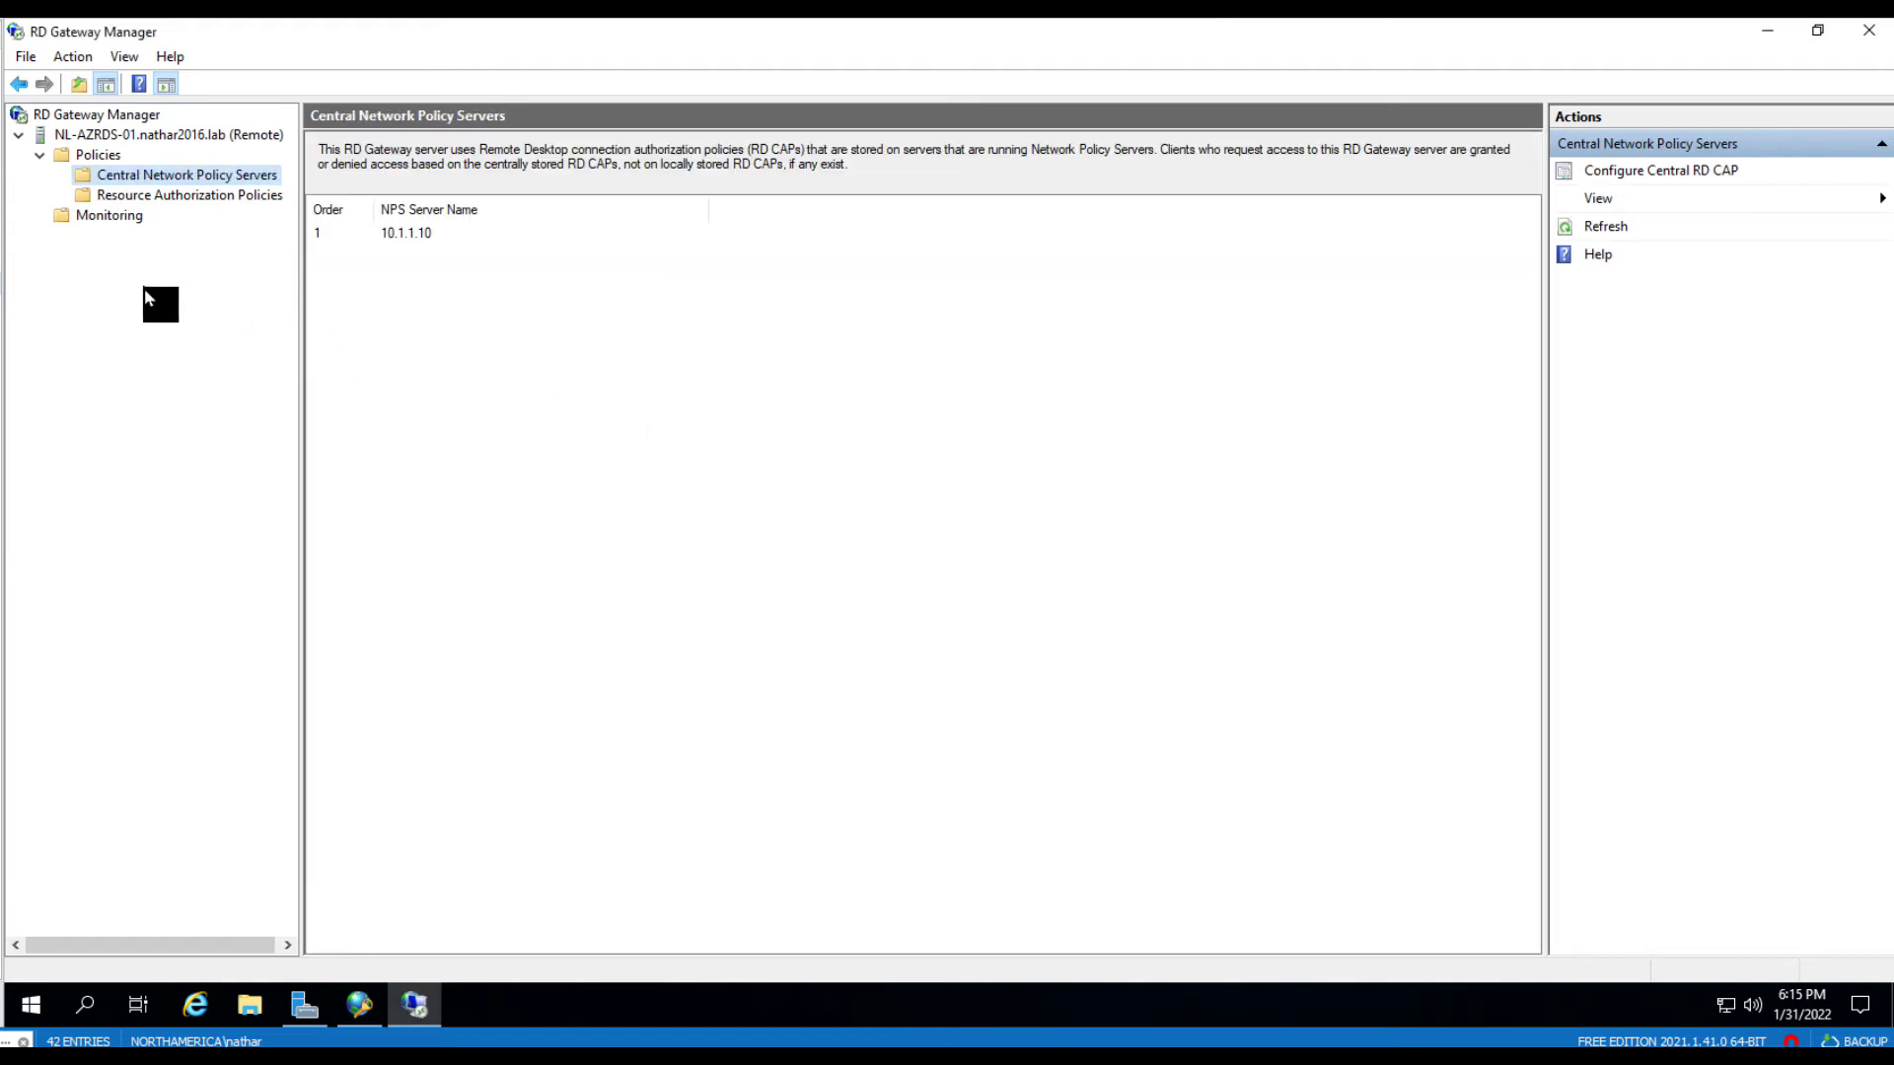
- Refresh Remote RADIUS Server Groups, open TS GATEWAY SERVER GROUP, and select the 10.1.1.10 entry
{"action": "left_click", "coordinate": [357, 1005]}
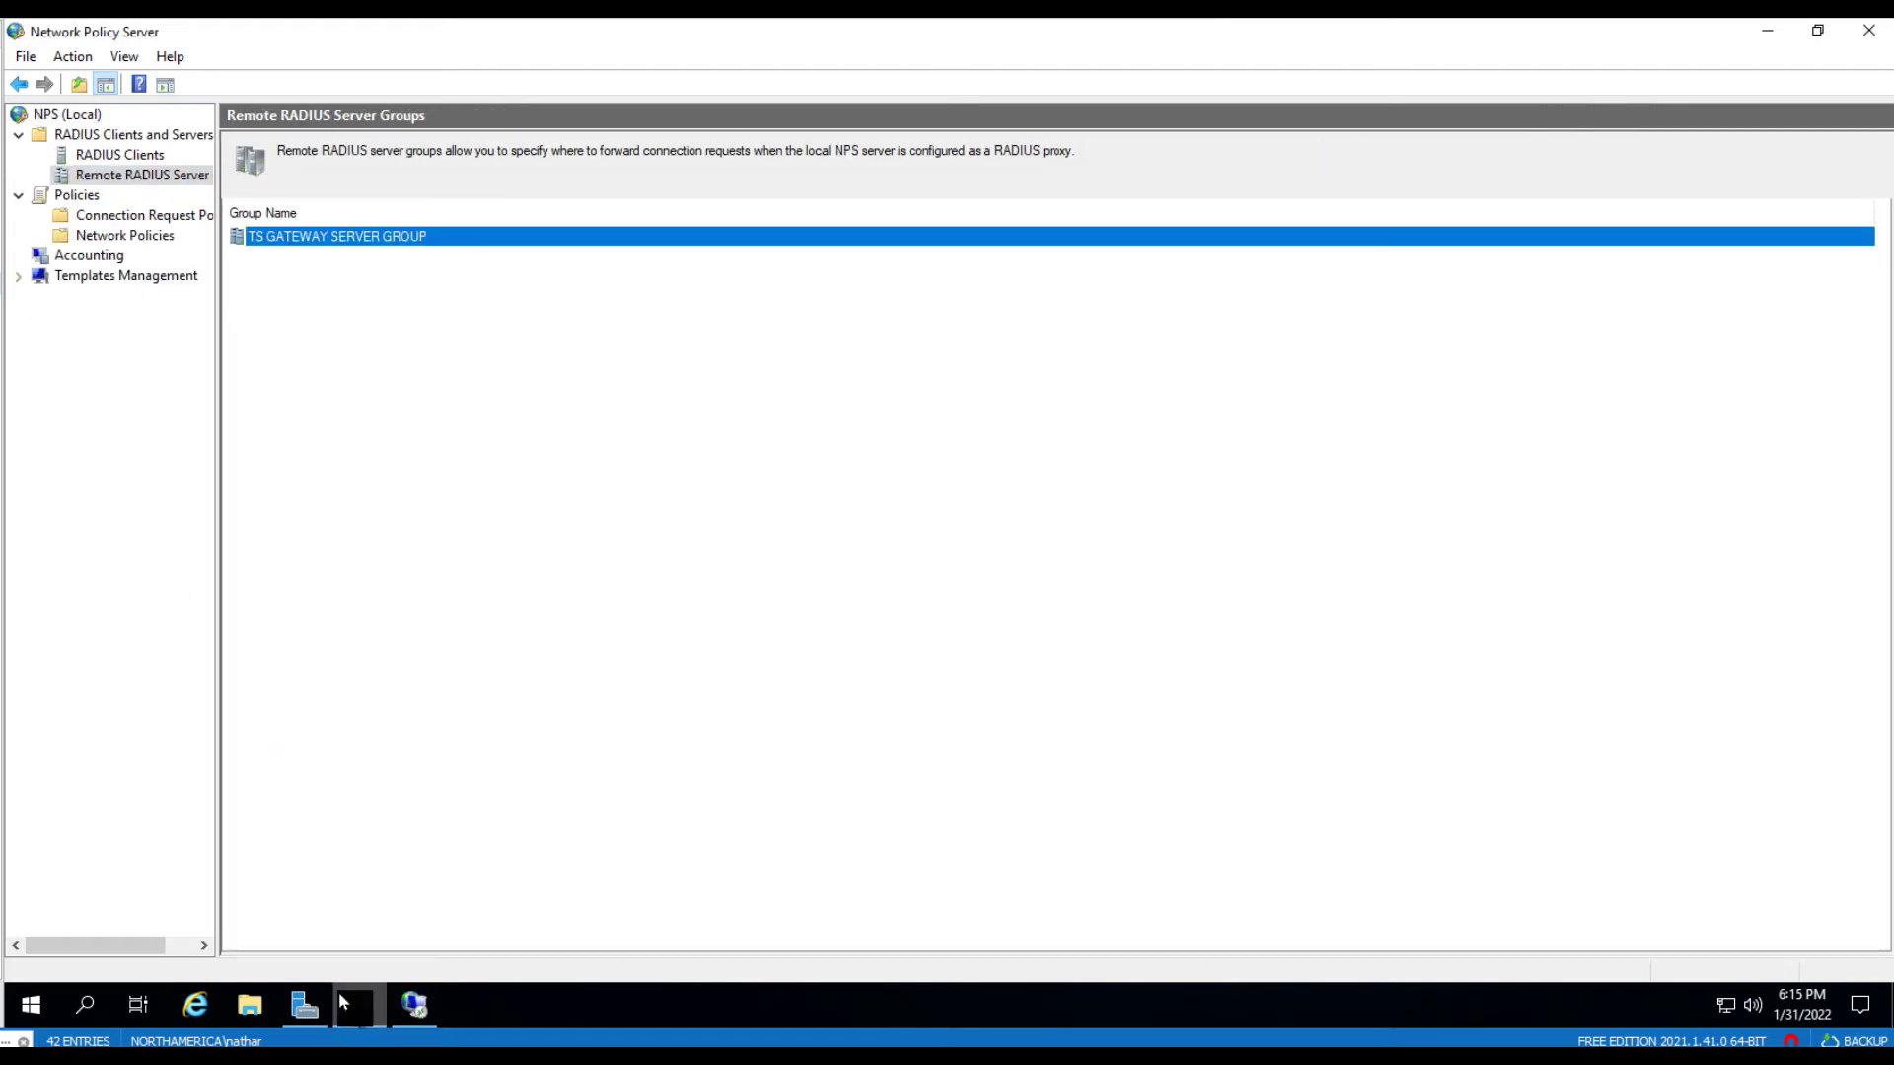
{"action": "right_click", "coordinate": [123, 176]}
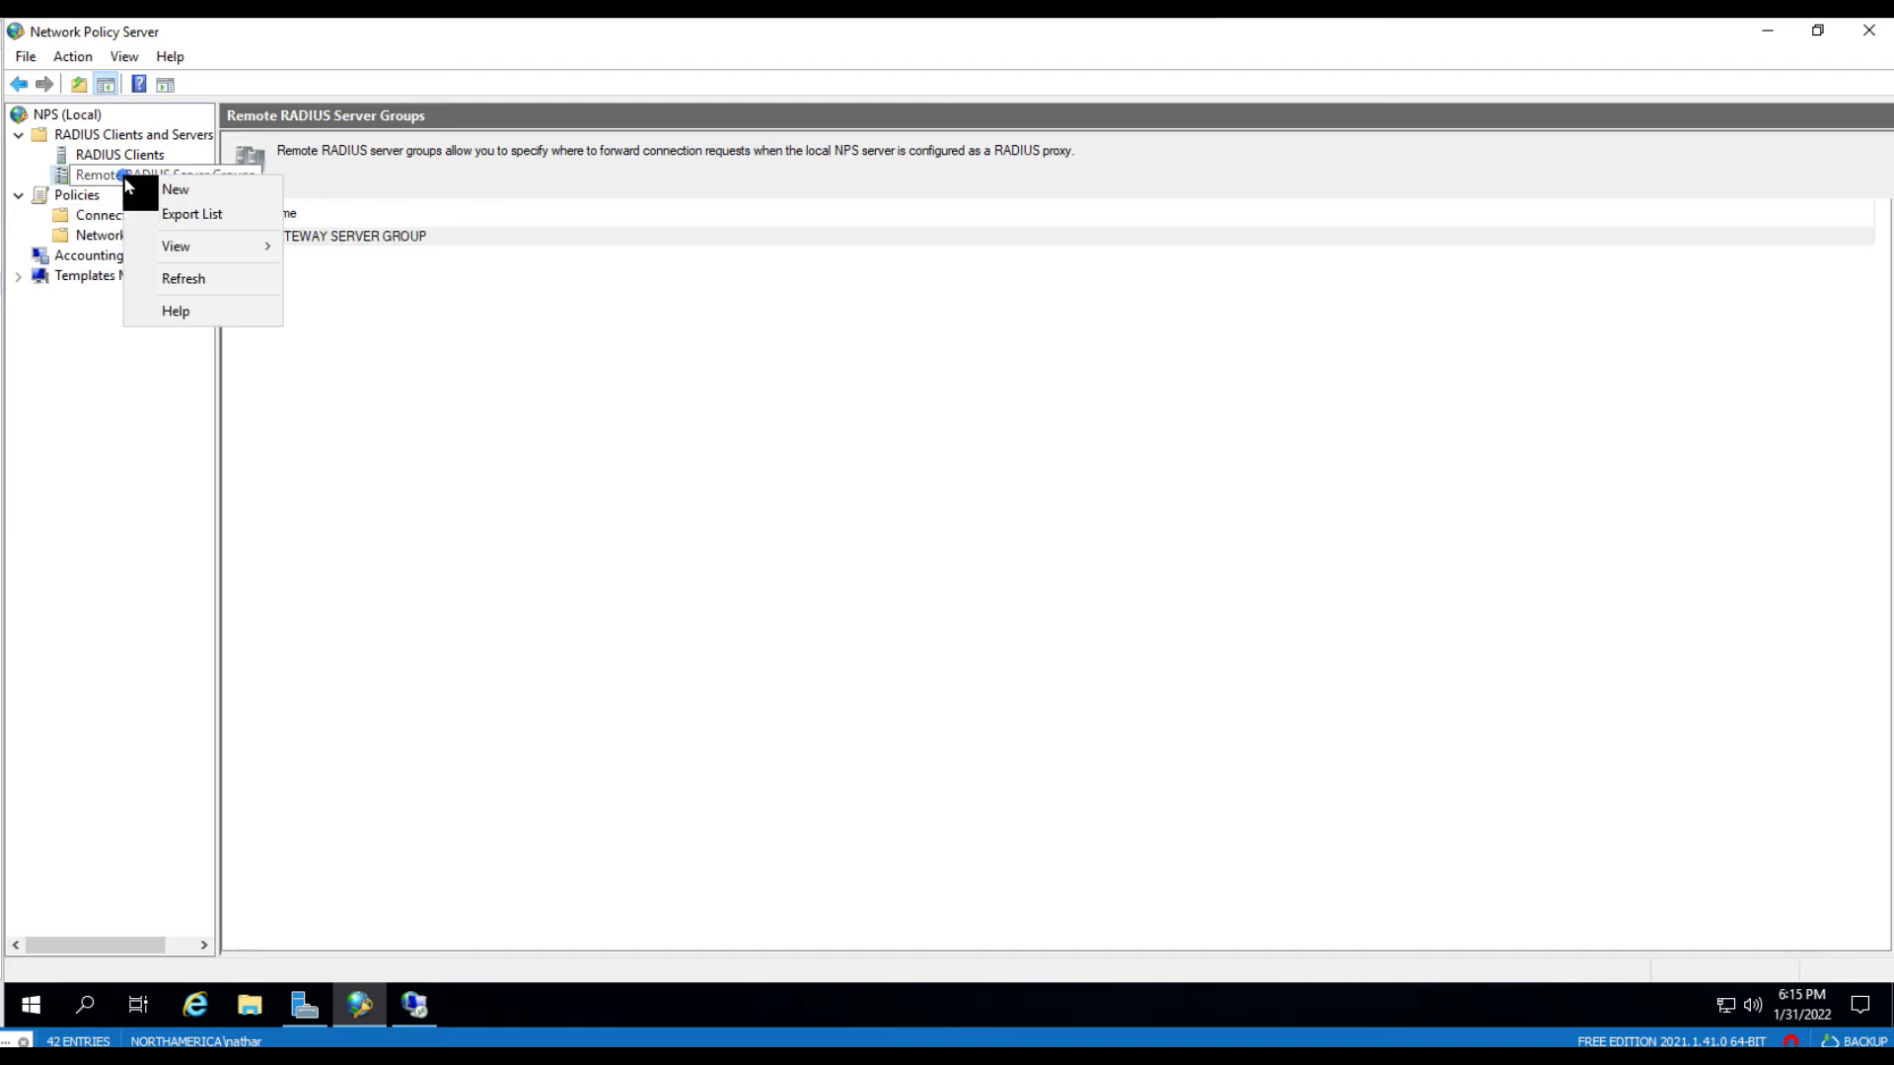
{"action": "left_click", "coordinate": [196, 280]}
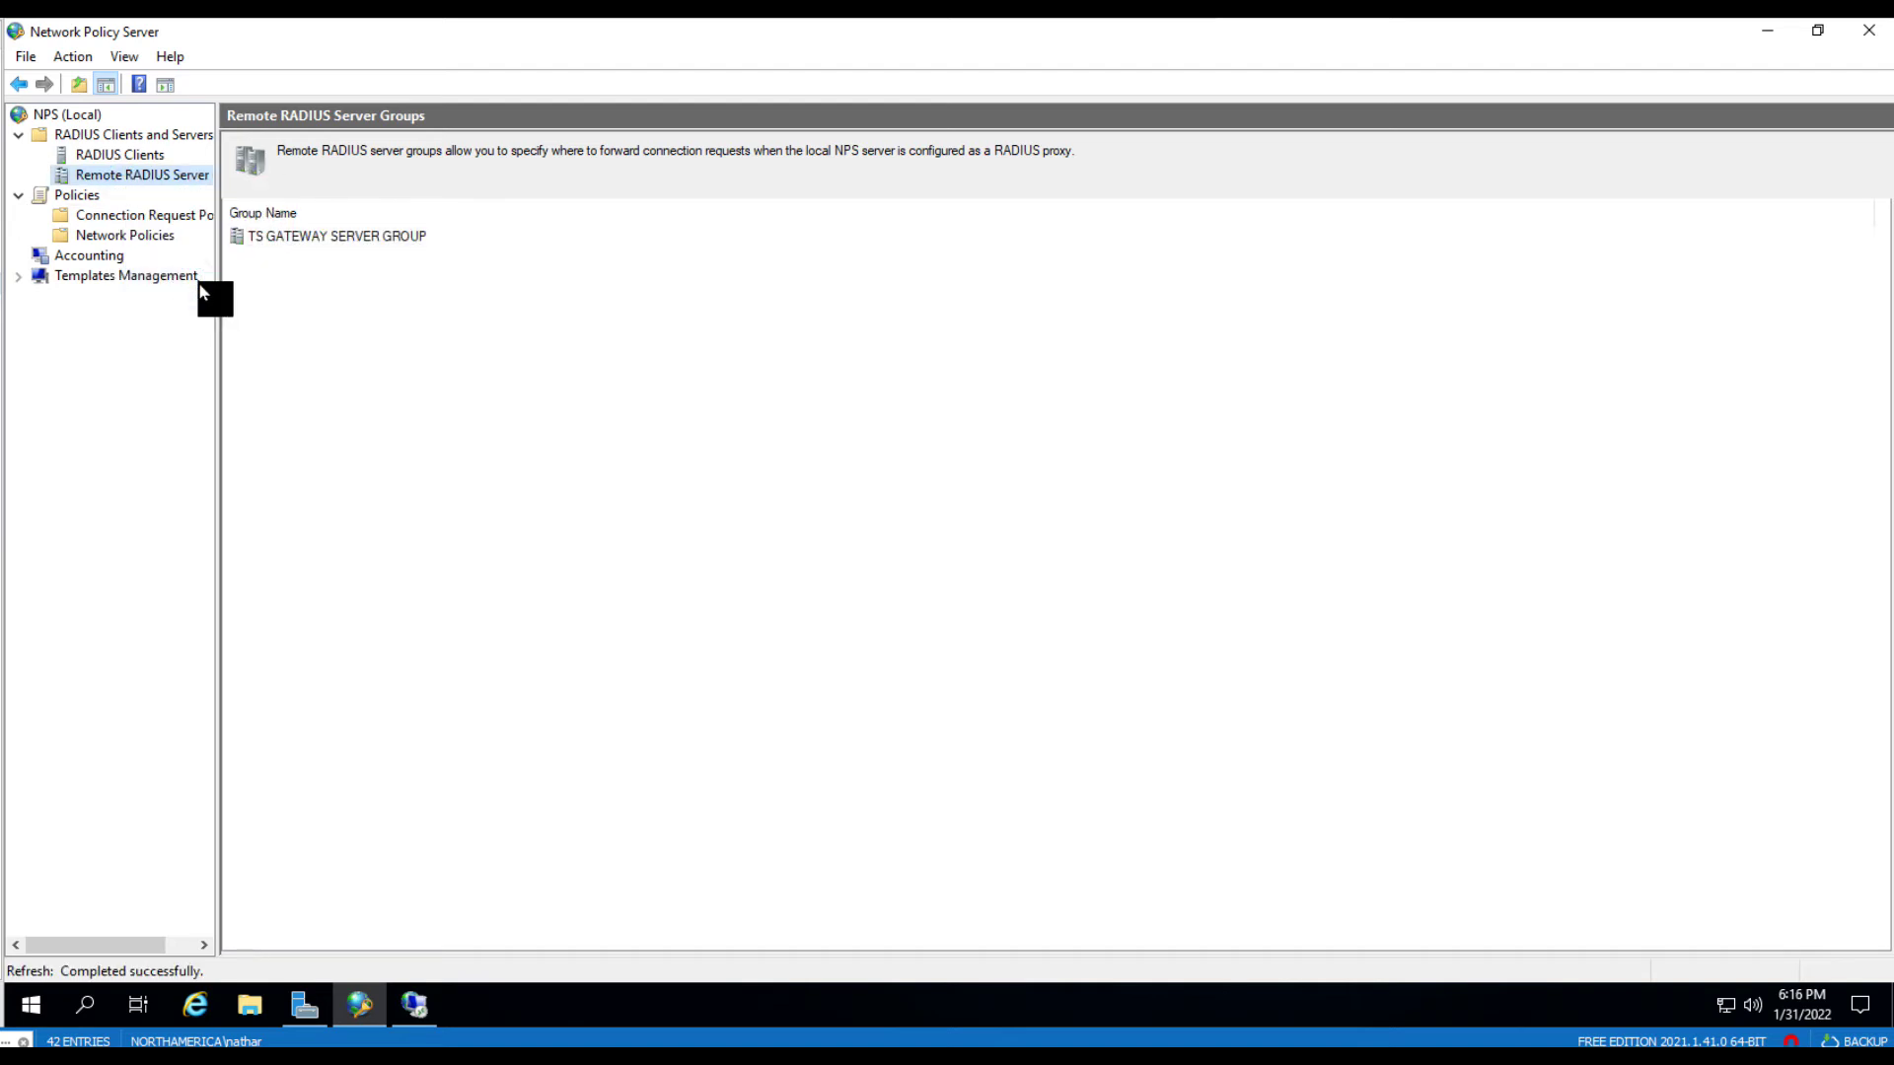
{"action": "double_click", "coordinate": [288, 242]}
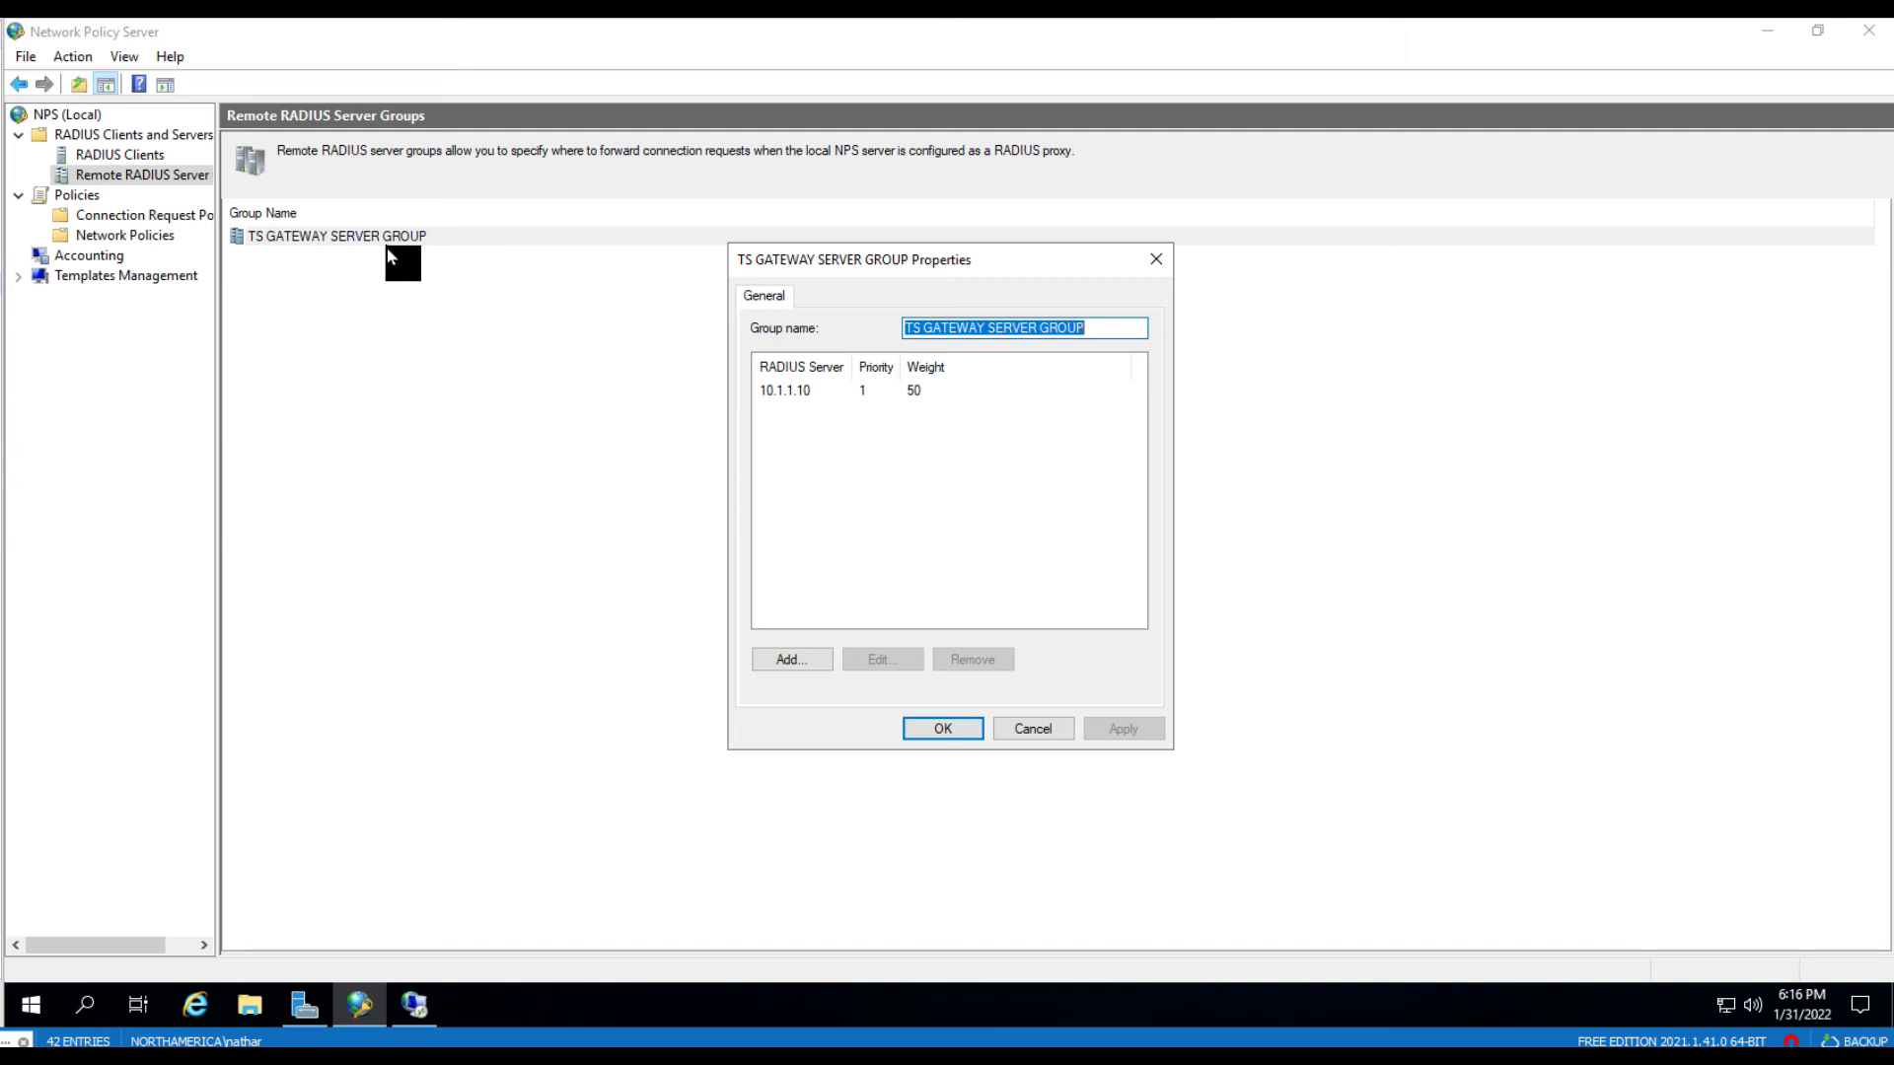
{"action": "left_click", "coordinate": [796, 392]}
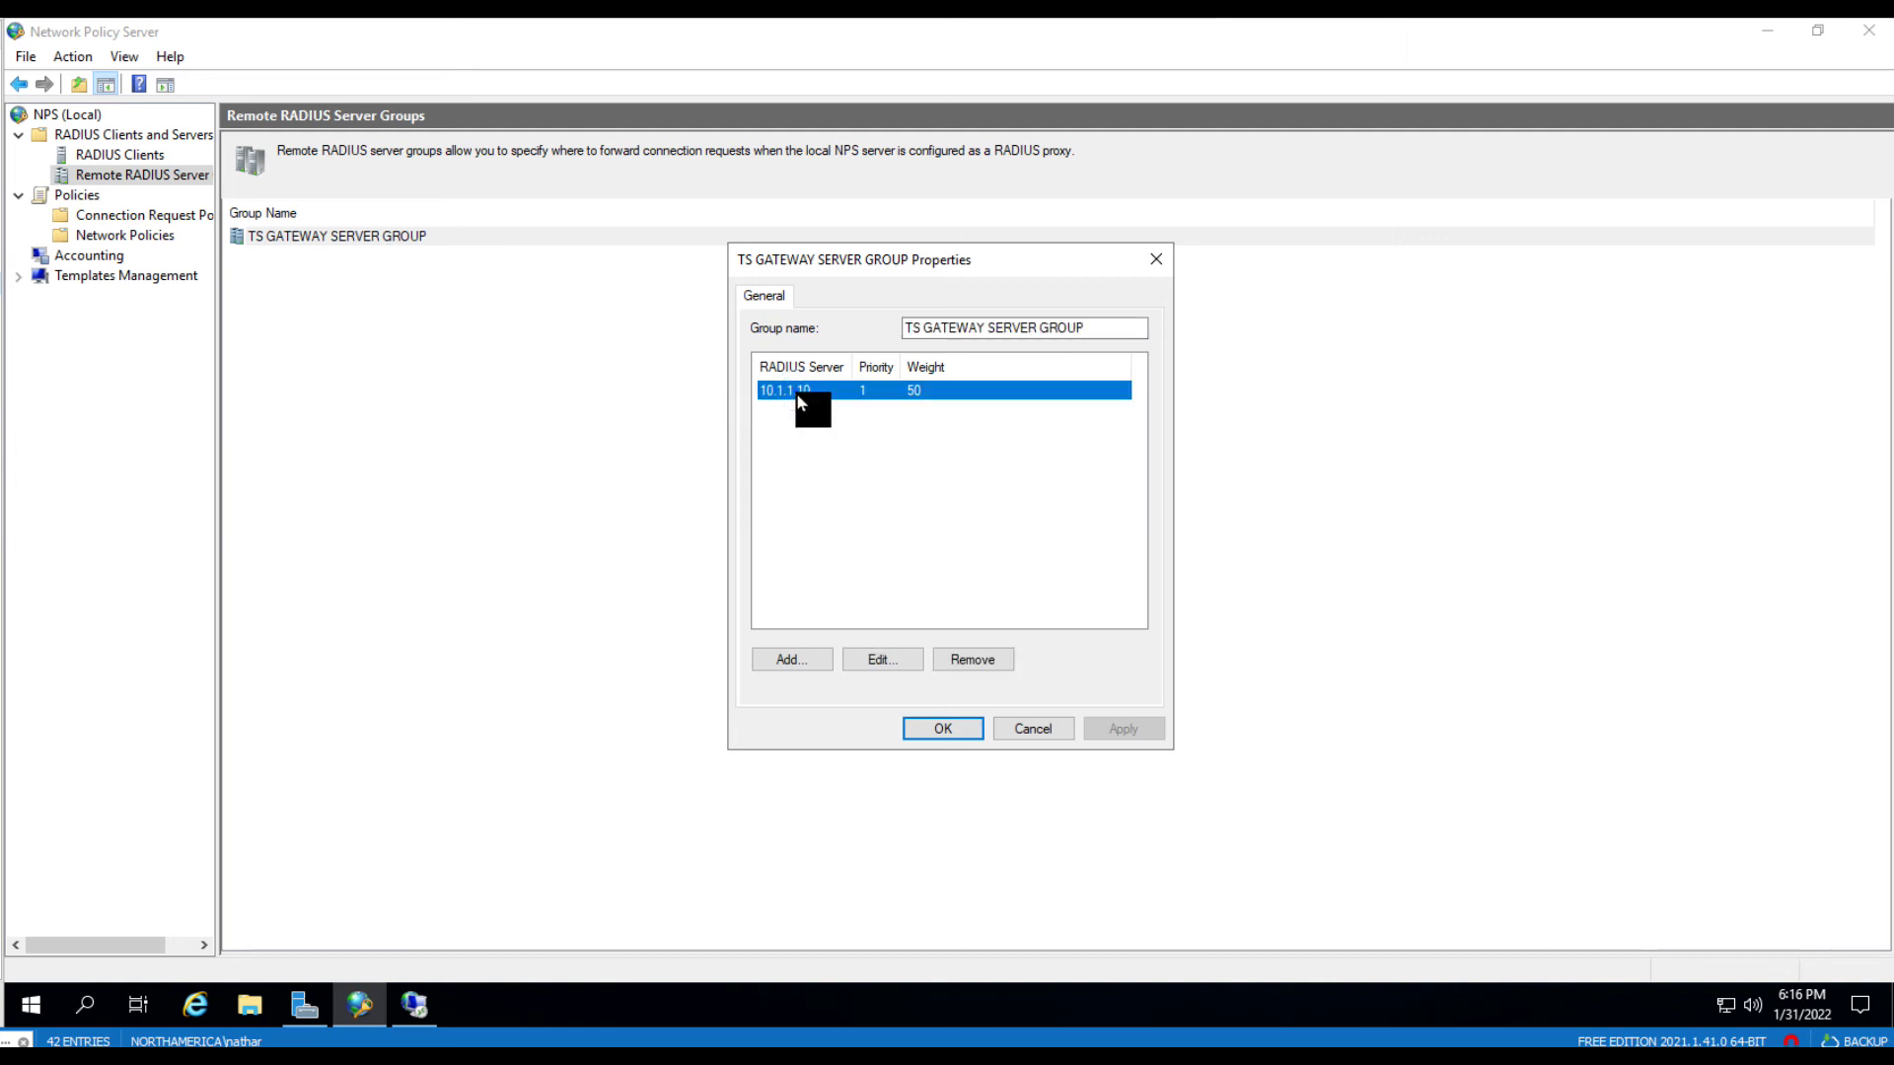
- Set 10.1.1.10's load-balancing no-response timeout and unavailable interval to 60 seconds each, then save
{"action": "double_click", "coordinate": [795, 392]}
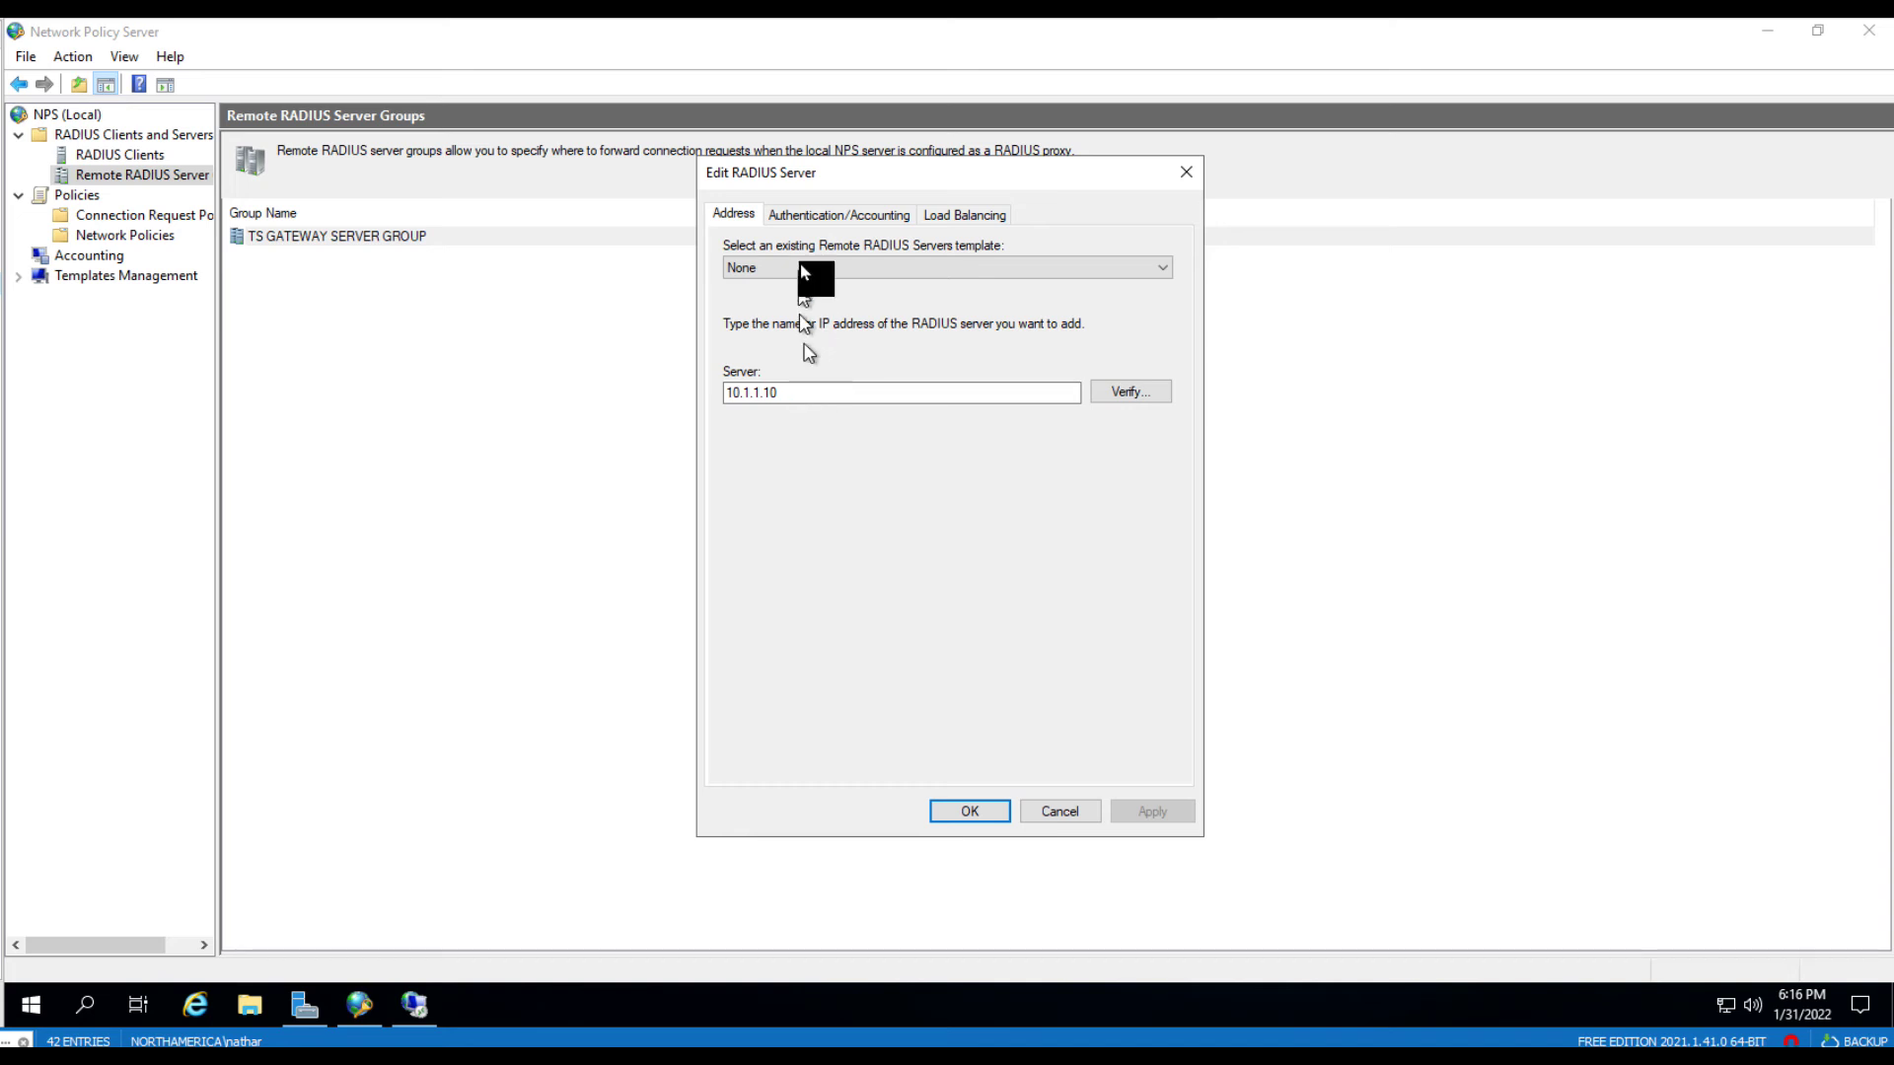
{"action": "left_click", "coordinate": [804, 214]}
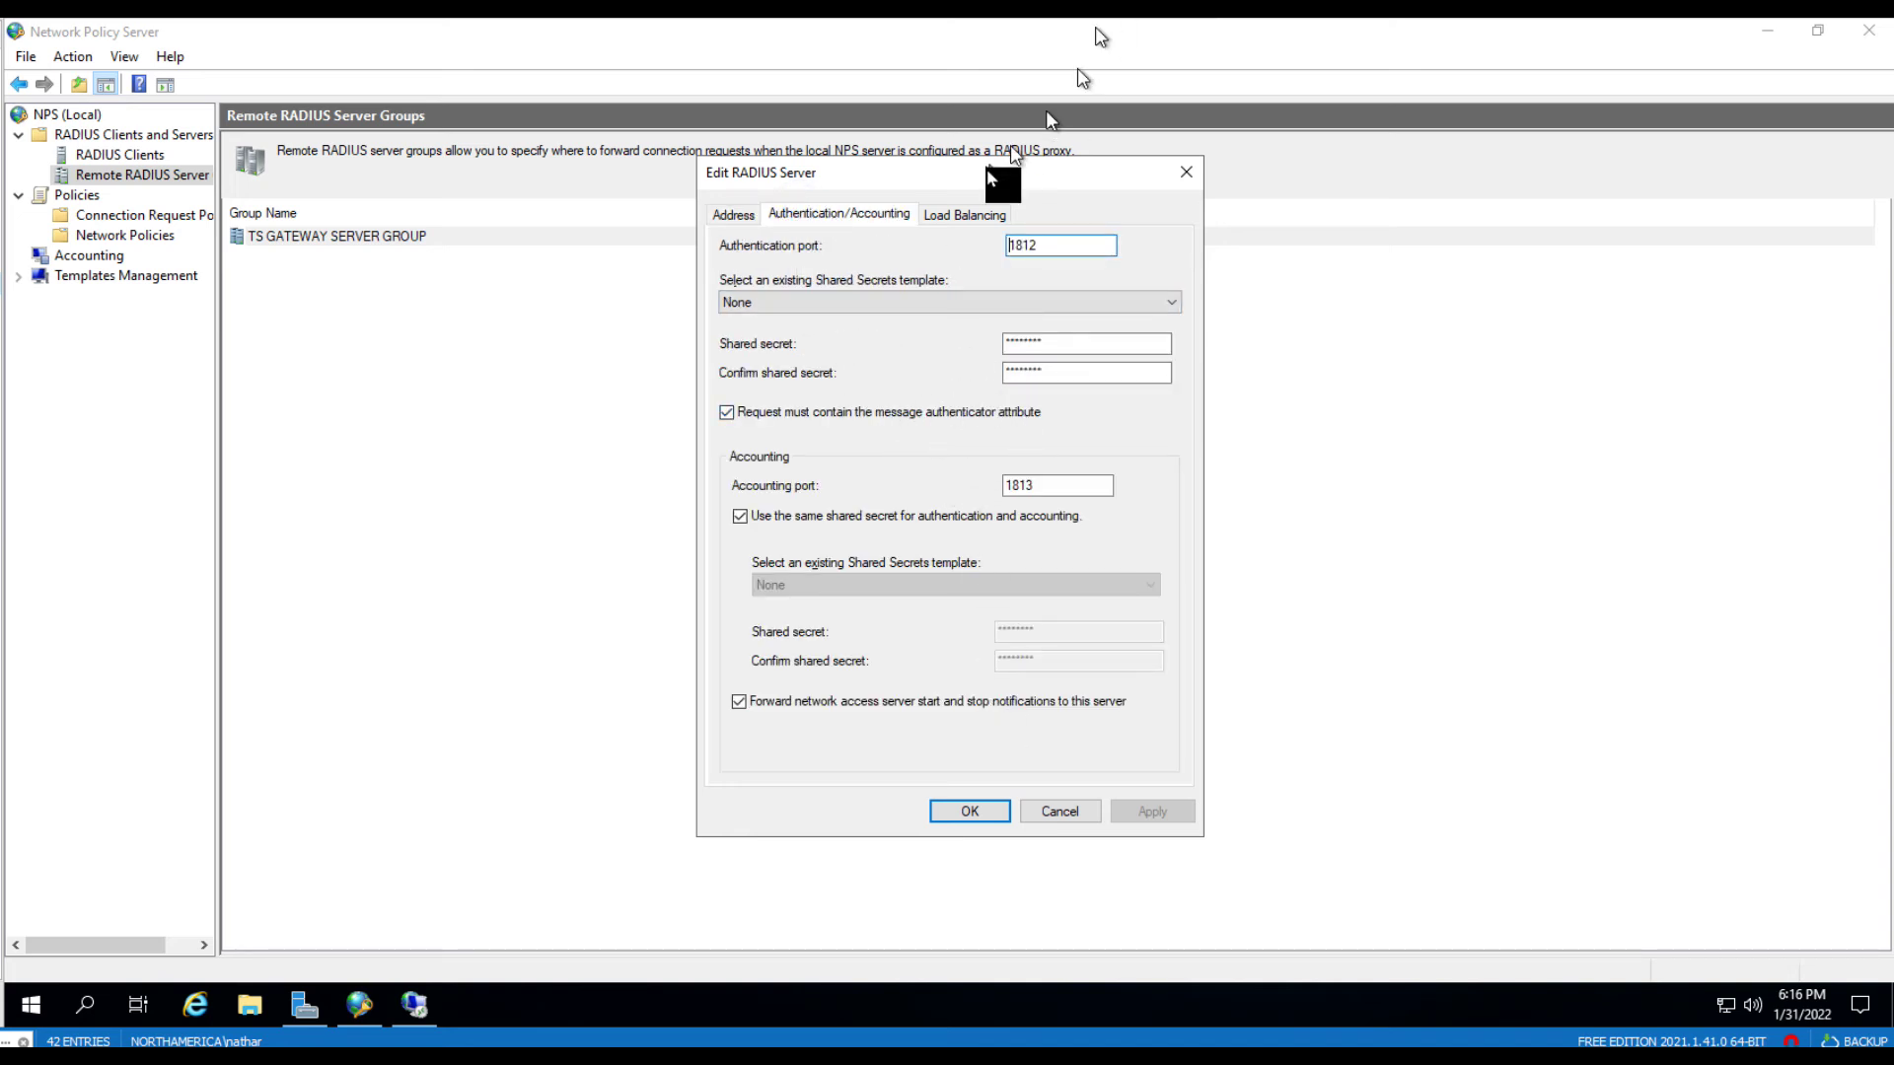
{"action": "left_click", "coordinate": [944, 216]}
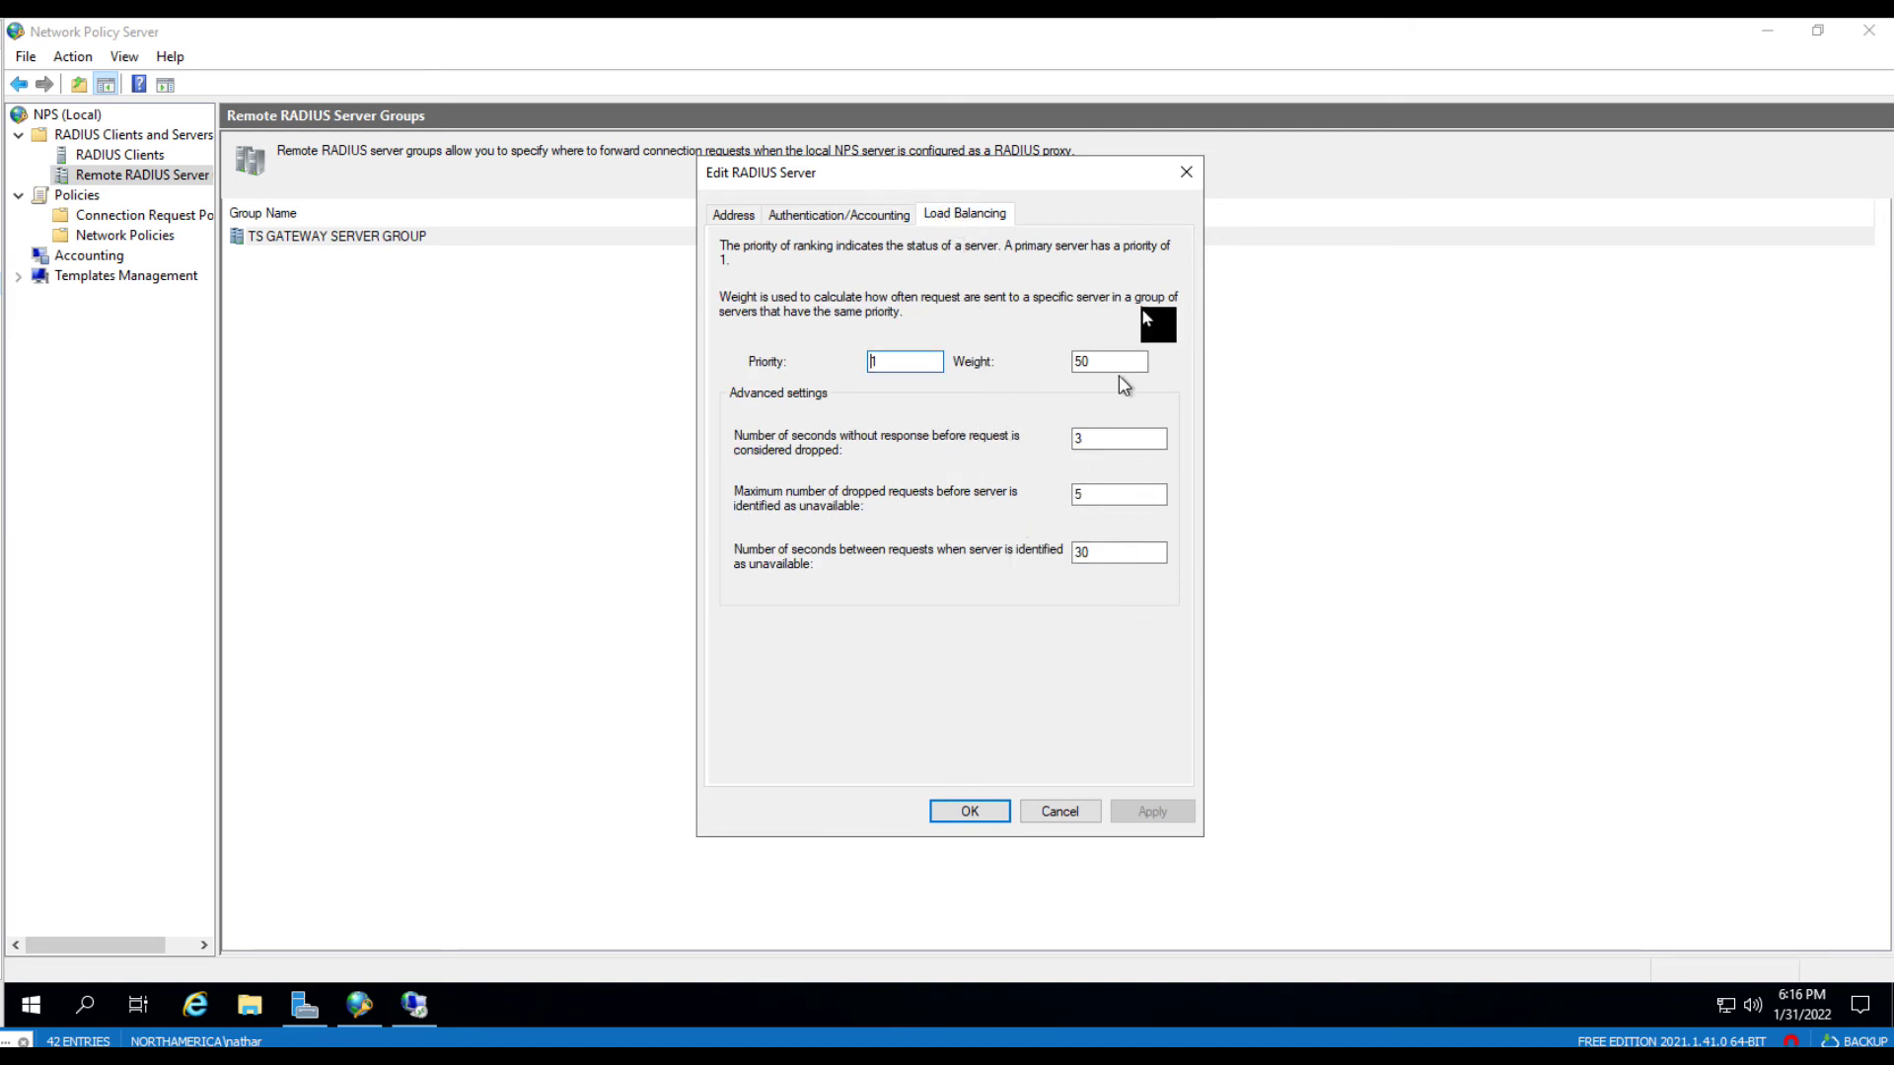
{"action": "left_click", "coordinate": [1114, 442]}
{"action": "key", "text": "BackSpace"}
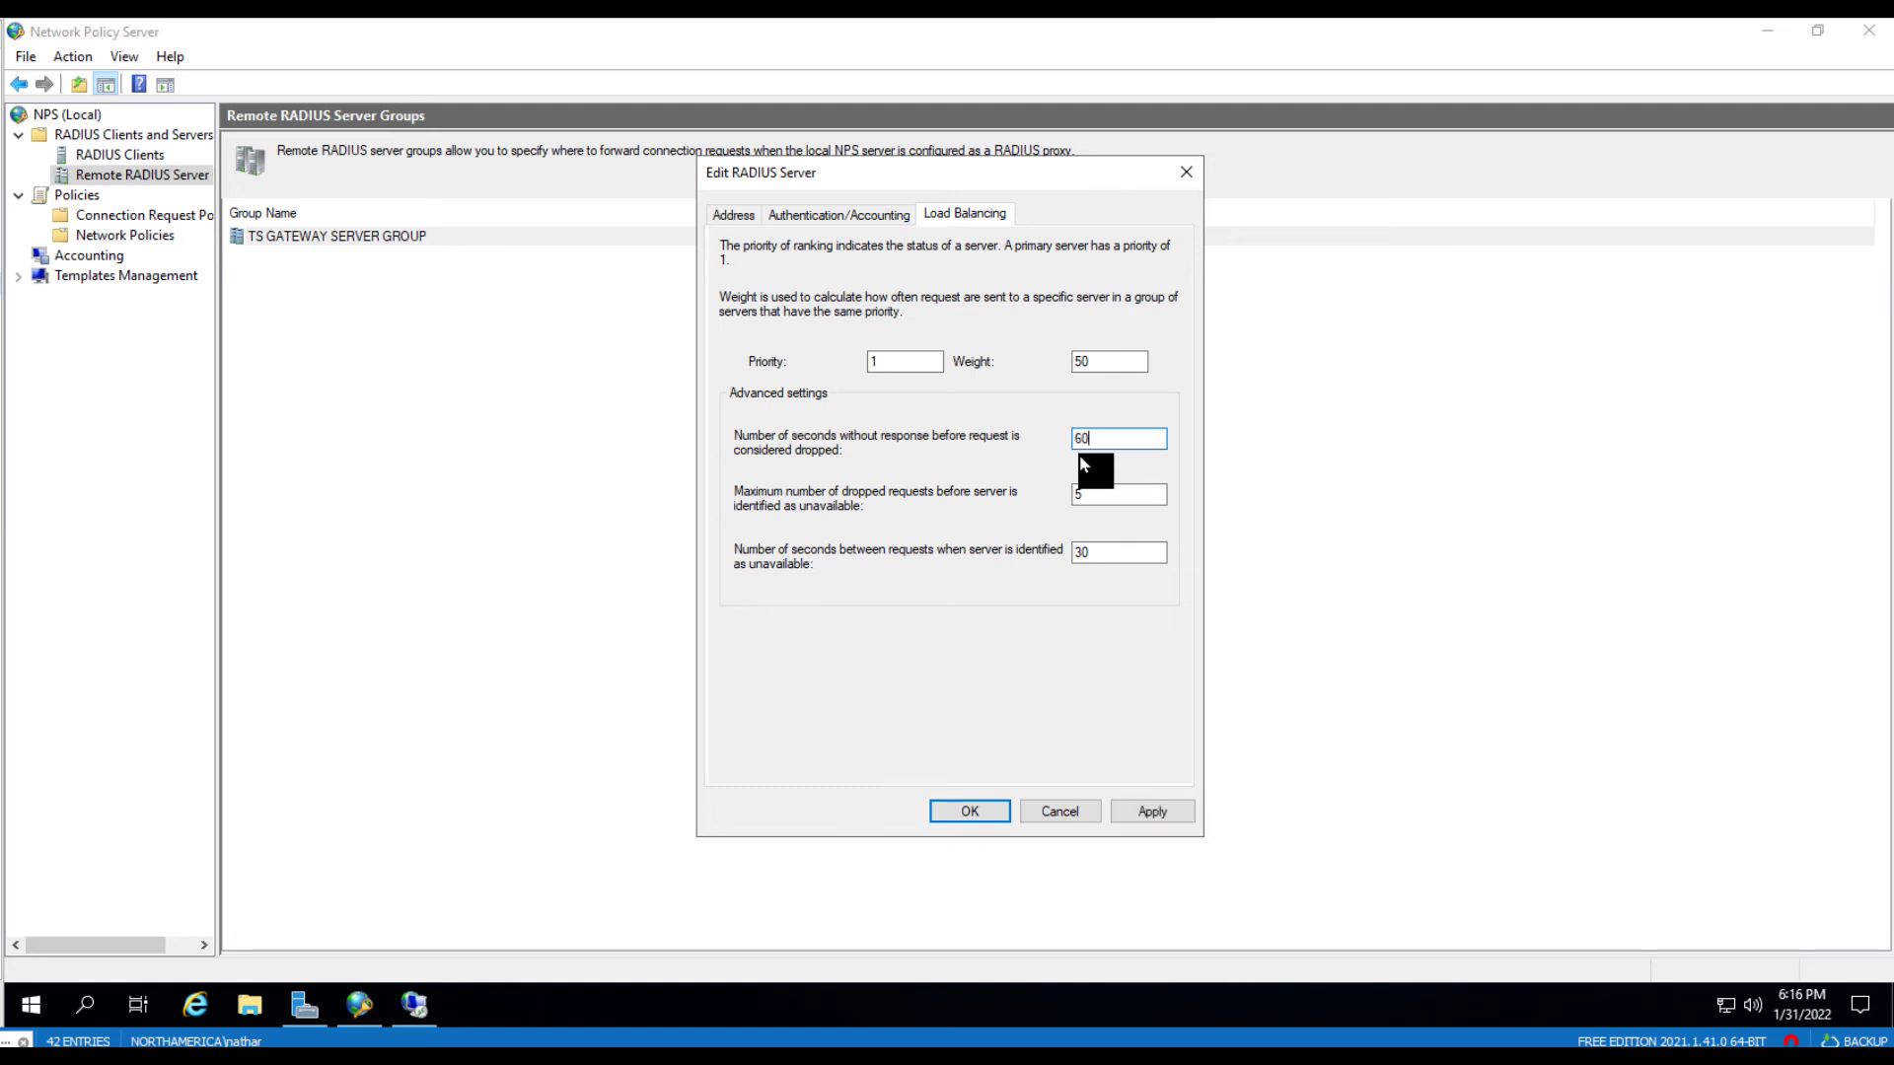
{"action": "type", "text": "60"}
{"action": "left_click_drag", "start_coordinate": [1097, 554], "coordinate": [1055, 558]}
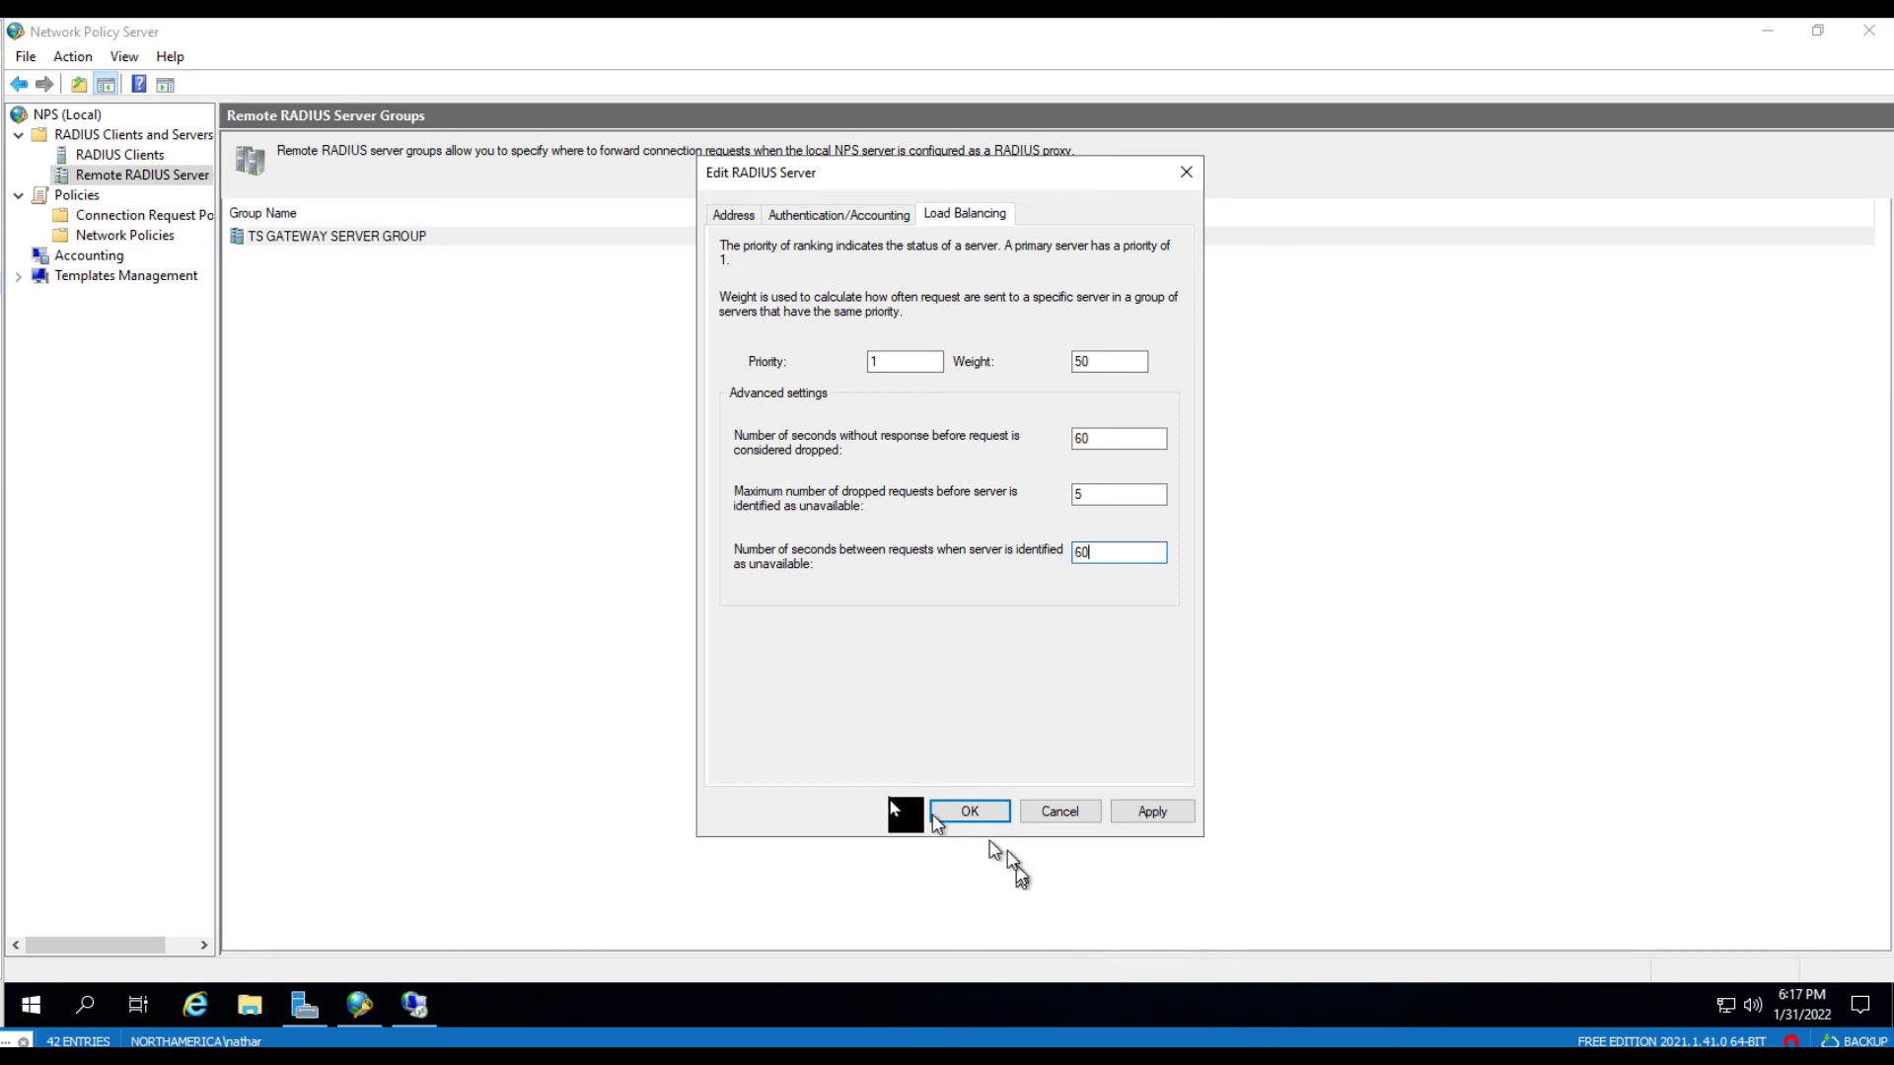
{"action": "left_click", "coordinate": [970, 811]}
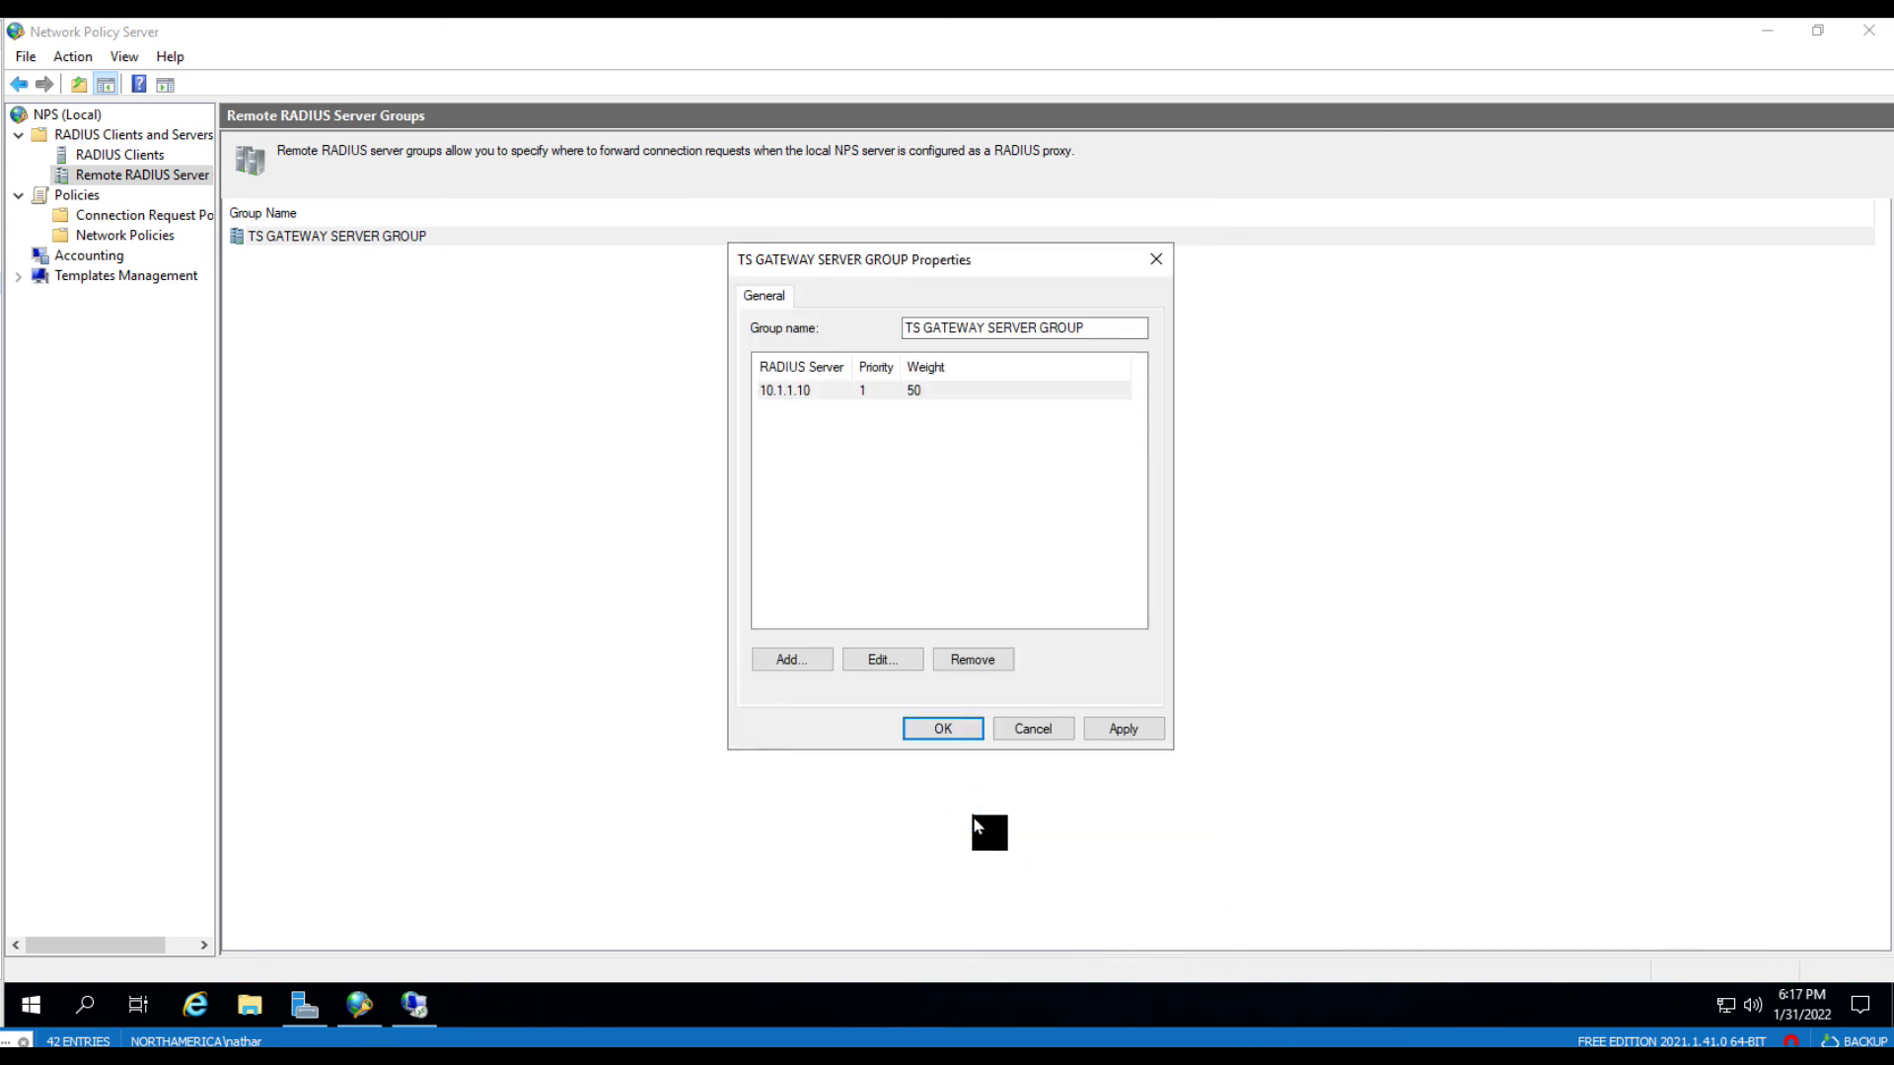
- Confirm the TS GATEWAY SERVER GROUP properties with the updated 10.1.1.10 entry
{"action": "left_click", "coordinate": [936, 730]}
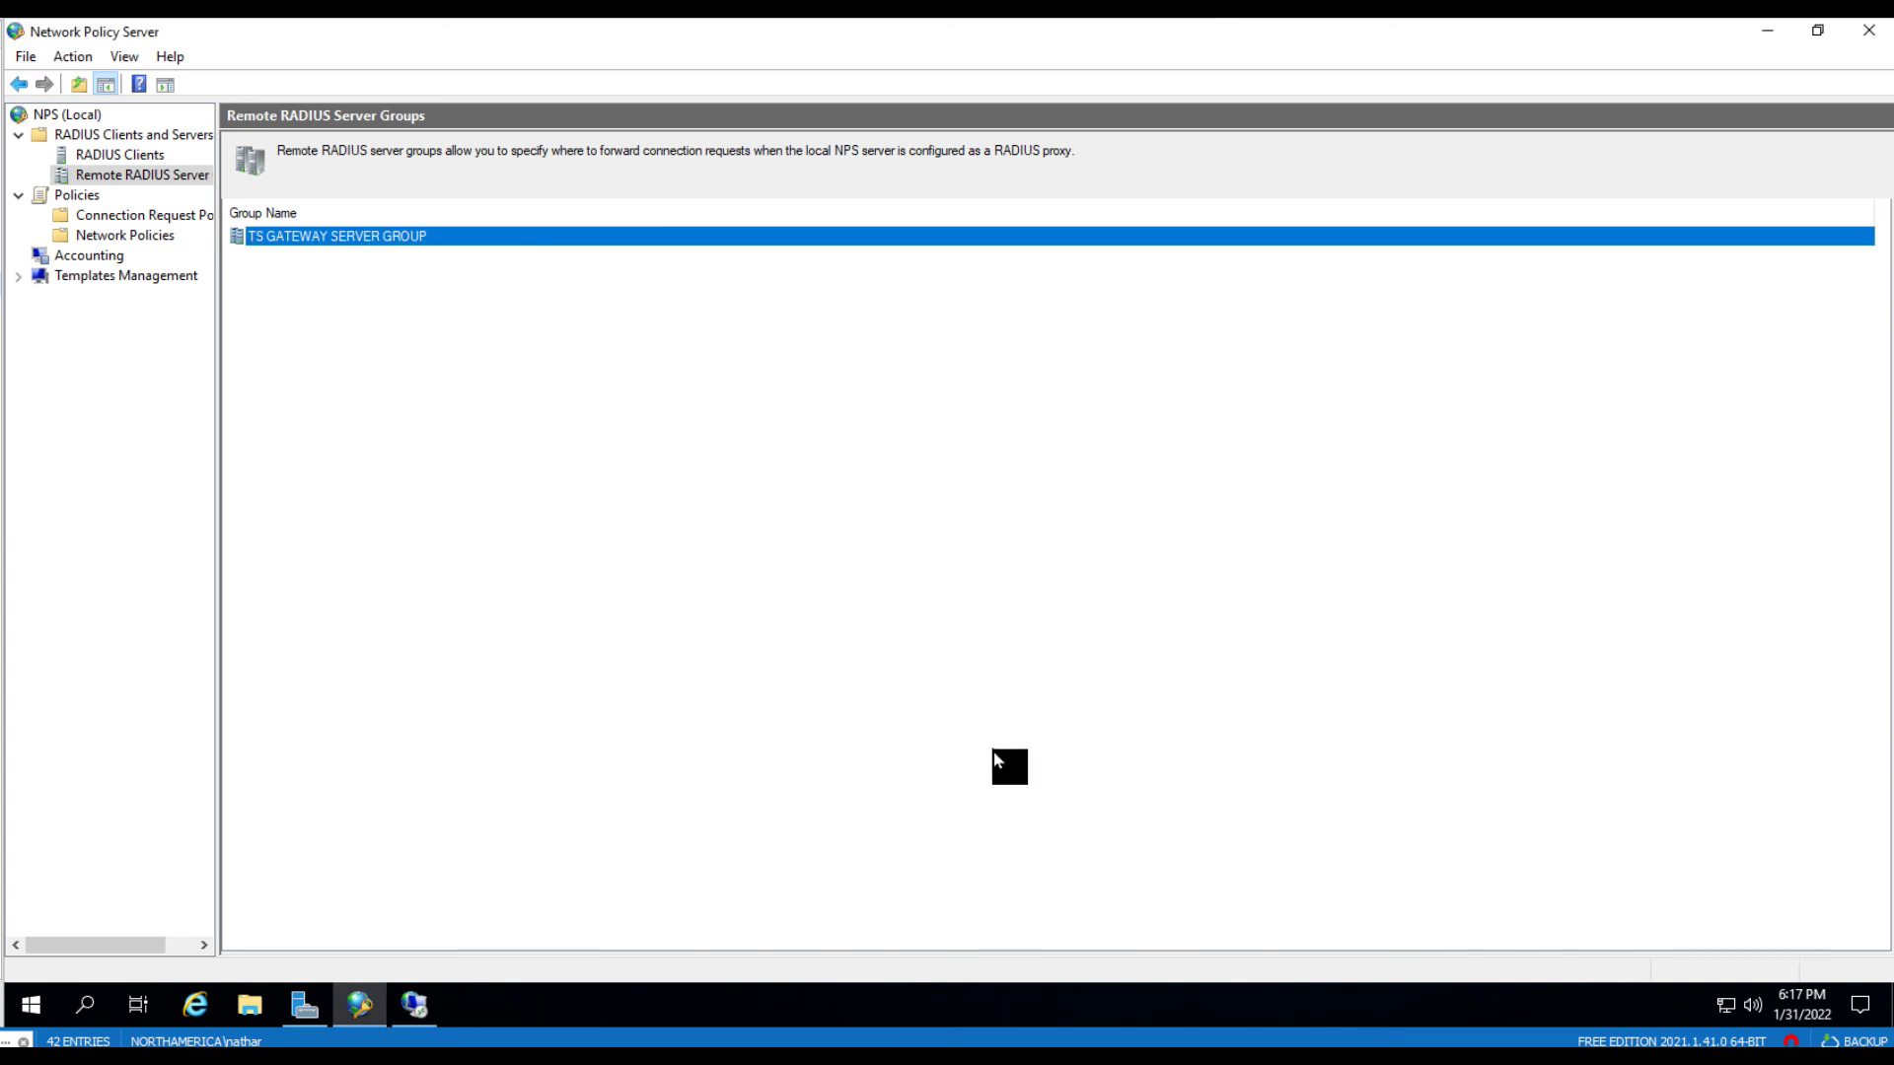